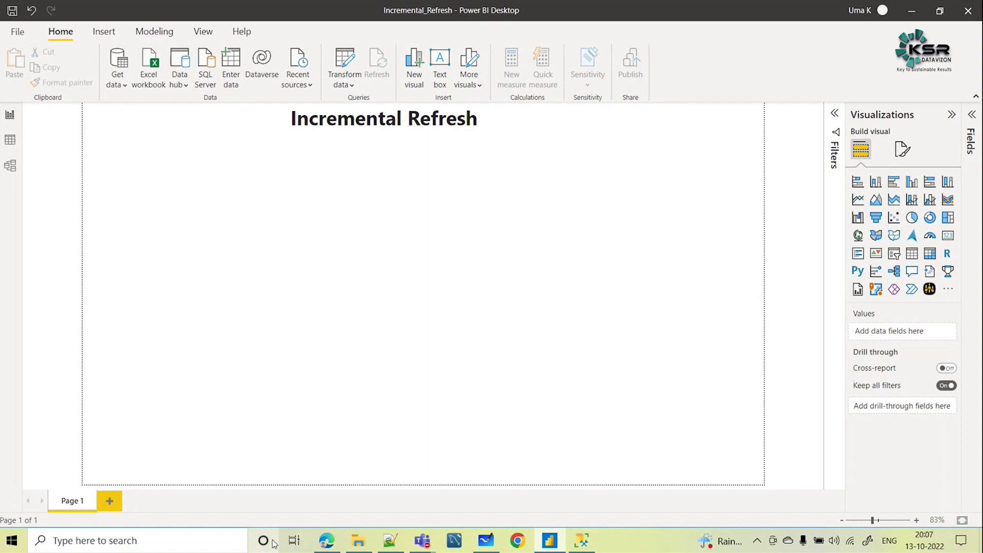
Step: Switch to SQL Server Management Studio and examine the Fact_ORDER_TB select query and its result columns
click(583, 547)
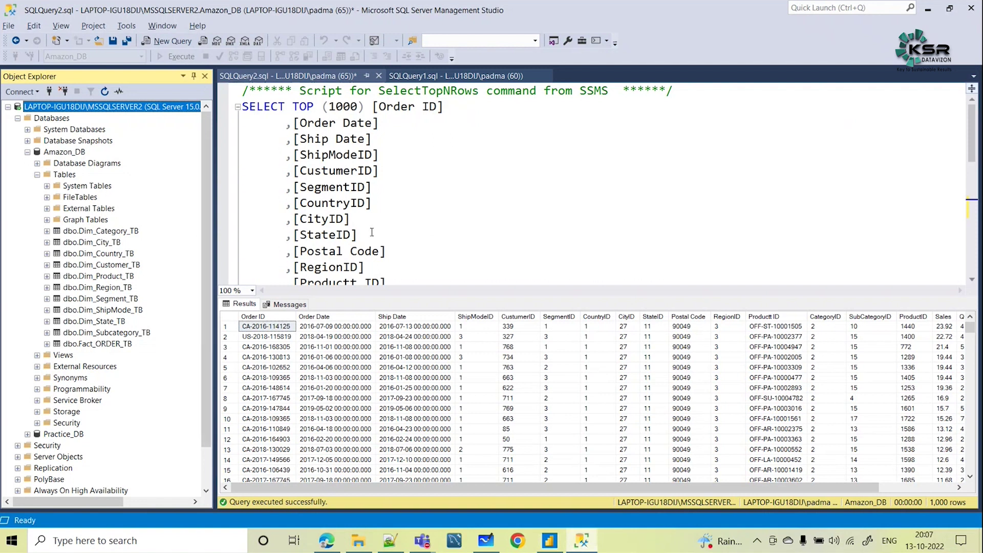
scroll(371, 231, down, 4)
scroll(393, 203, up, 1)
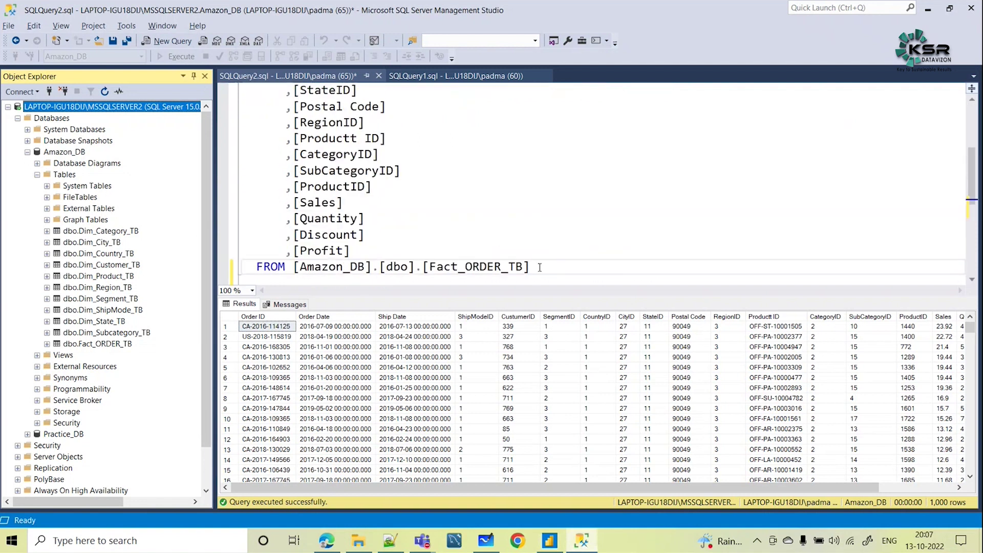
scroll(404, 250, down, 1)
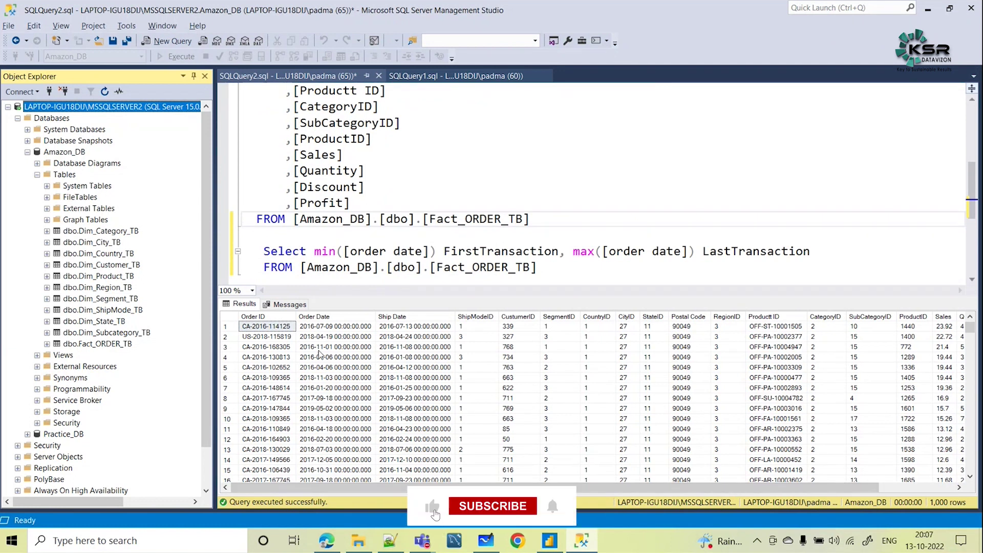
drag(677, 488, 761, 492)
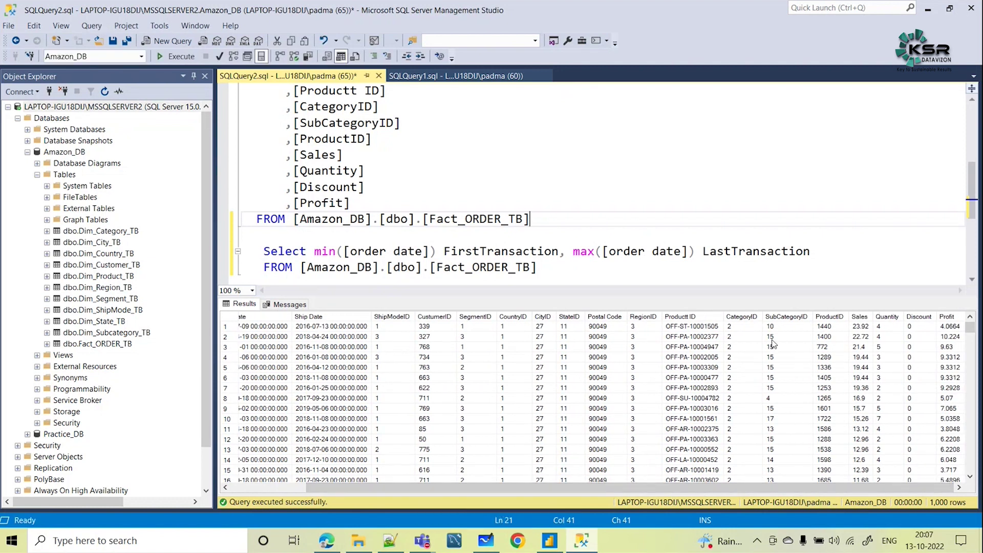
scroll(532, 220, up, 1)
scroll(532, 221, down, 1)
drag(371, 219, 293, 220)
drag(529, 220, 422, 219)
click(469, 165)
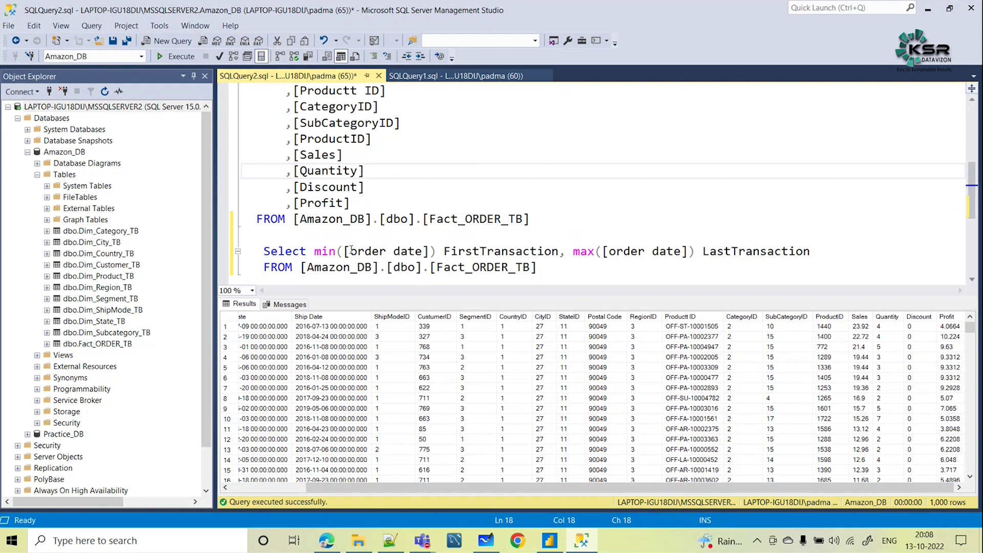
Step: Run only the query that returns the minimum and maximum order date of Fact_ORDER_TB as FirstTransaction and LastTransaction
drag(552, 269, 260, 246)
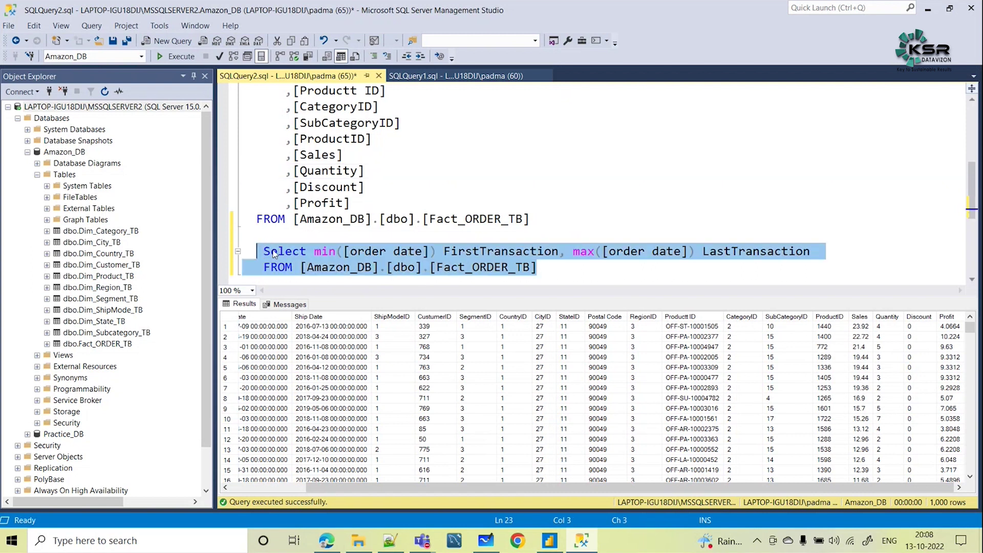
click(176, 56)
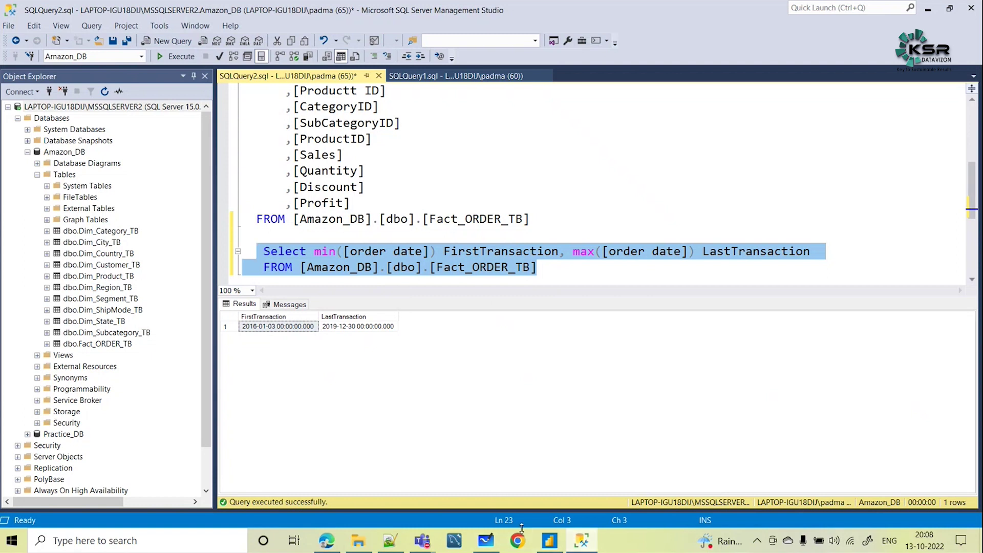
Step: Switch to Microsoft Whiteboard and handwrite an underlined "10 yrs" in the empty area beside the Incremental Refresh heading
click(485, 540)
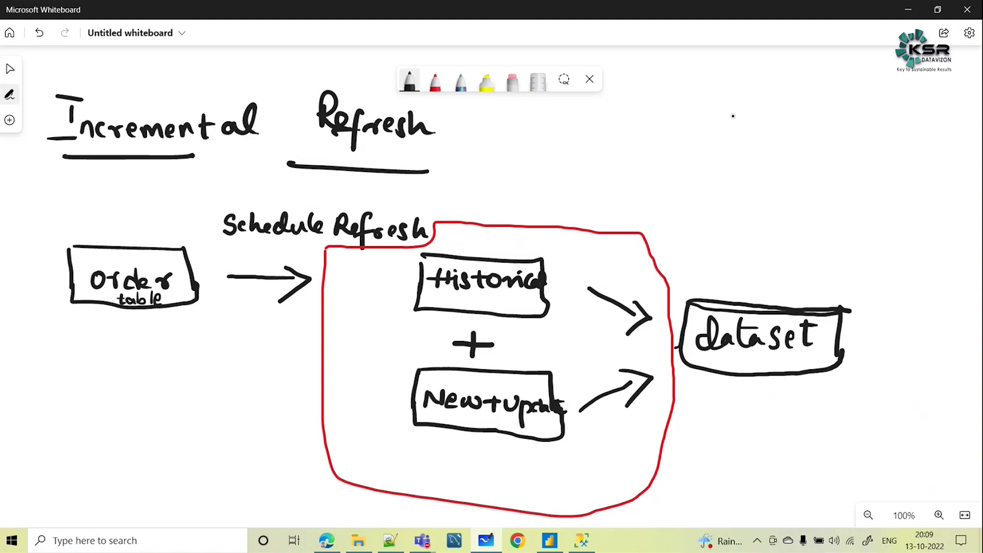
drag(730, 91, 727, 111)
mouse_move(747, 92)
mouse_down()
mouse_move(743, 100)
mouse_move(747, 91)
mouse_move(782, 98)
mouse_move(778, 119)
mouse_move(802, 94)
mouse_up()
drag(819, 90, 811, 107)
drag(696, 147, 792, 140)
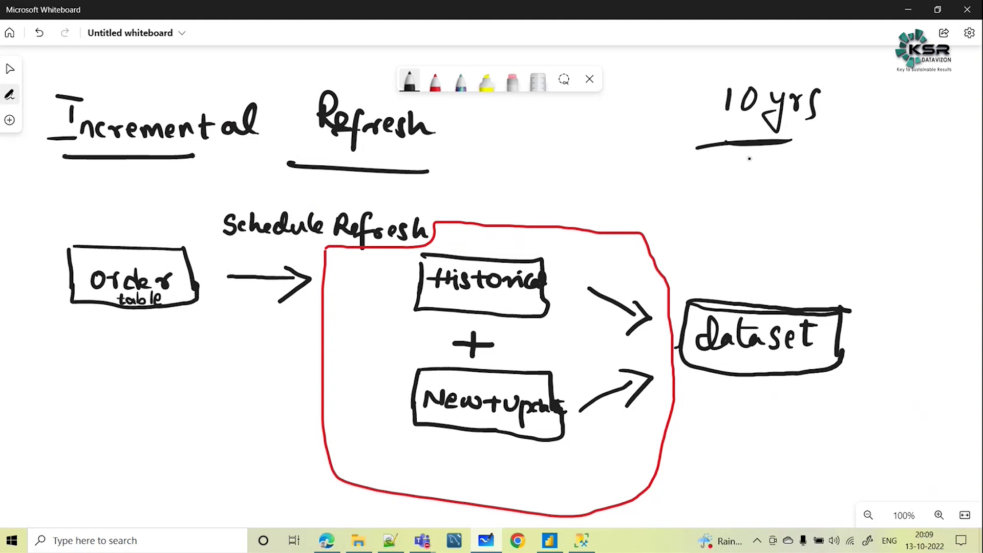
Step: Handwrite "30 / 1 yr" below the "10 yrs" note and underline it twice
mouse_move(735, 162)
mouse_down()
mouse_move(732, 182)
mouse_move(756, 165)
mouse_move(767, 192)
mouse_up()
mouse_move(819, 165)
mouse_down()
mouse_move(818, 180)
mouse_move(840, 186)
mouse_up()
drag(850, 169, 838, 206)
drag(863, 174, 883, 167)
mouse_move(759, 196)
mouse_down()
mouse_move(836, 201)
mouse_move(821, 204)
mouse_up()
drag(789, 207, 821, 207)
Step: Handwrite a cross and the word "full" beside the "10 yrs" note
mouse_move(876, 91)
mouse_down()
mouse_move(846, 122)
mouse_move(874, 116)
mouse_up()
drag(902, 83, 889, 124)
drag(884, 108, 895, 105)
drag(897, 98, 921, 106)
drag(929, 90, 940, 82)
Step: Add two more underlines beneath "1 yr" and handwrite "Increment" beside it
drag(827, 212, 901, 197)
drag(851, 221, 905, 204)
mouse_move(907, 170)
mouse_down()
mouse_move(906, 183)
mouse_move(919, 161)
mouse_move(910, 182)
mouse_up()
mouse_move(911, 182)
mouse_down()
mouse_move(976, 177)
mouse_move(970, 159)
mouse_up()
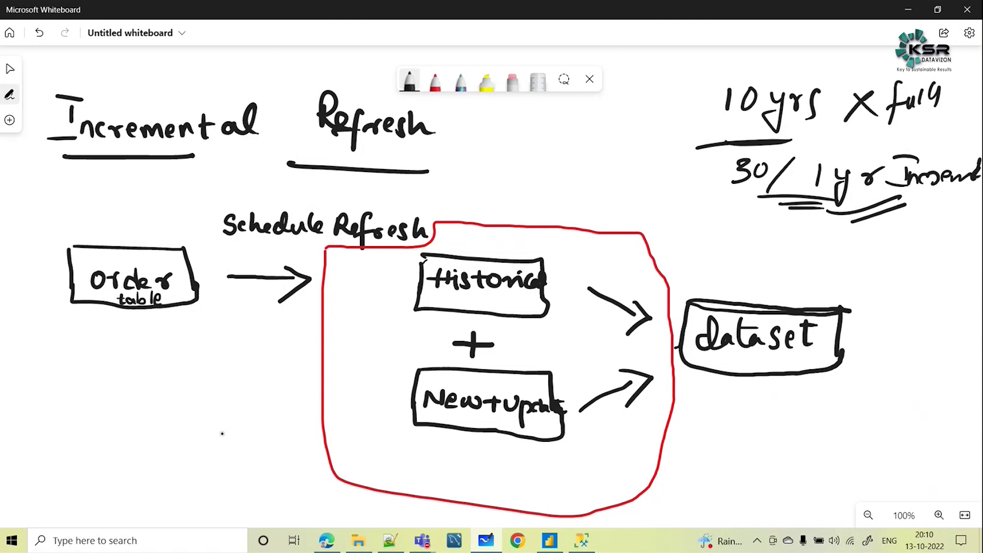
Step: Switch back to SQL Server Management Studio and review the first and last transaction dates in the query result
click(583, 541)
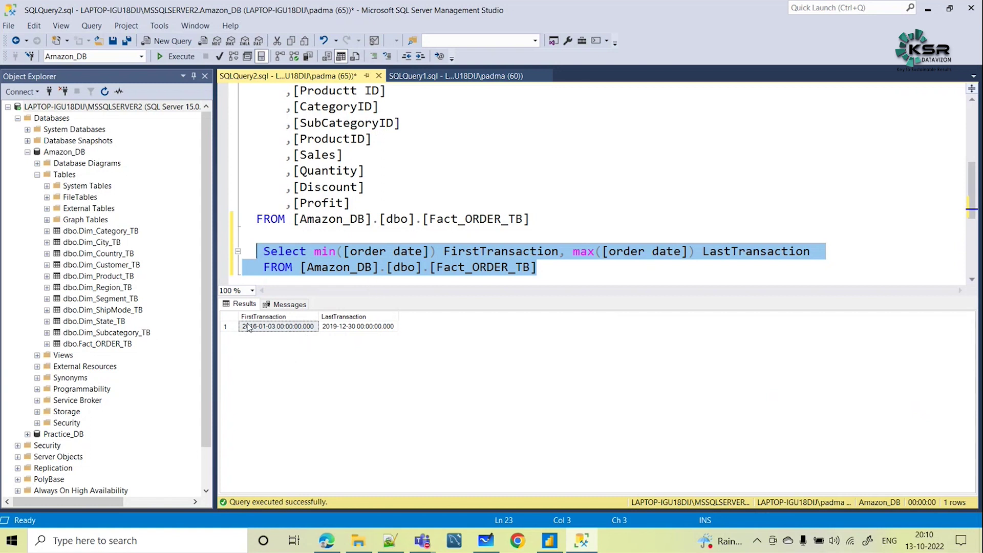
click(364, 251)
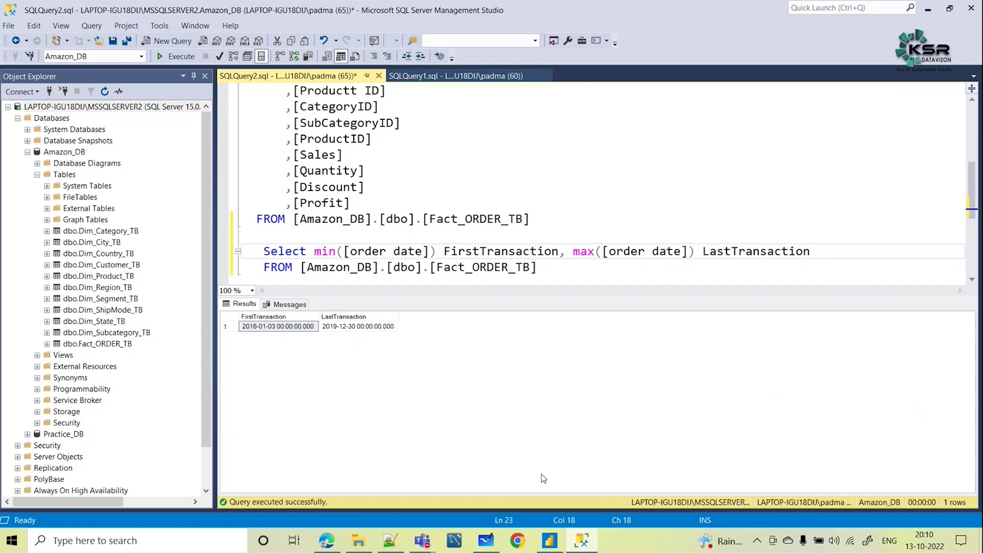
Step: Switch to Power BI Desktop and load Fact_ORDER_TB in Import mode from SQL Server LAPTOP-IGU18DIJ\MSSQLSERVER2, database Amazon_DB
click(548, 546)
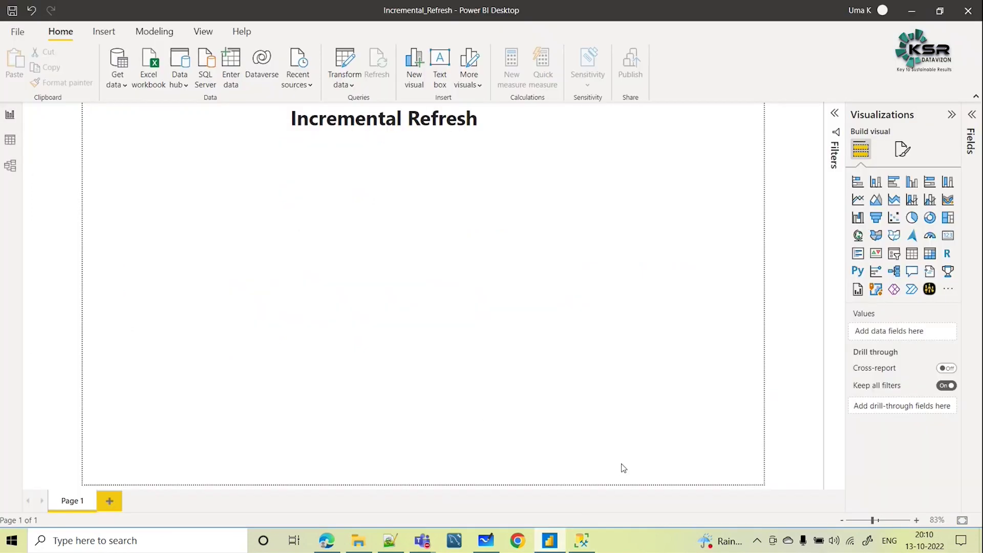
click(124, 90)
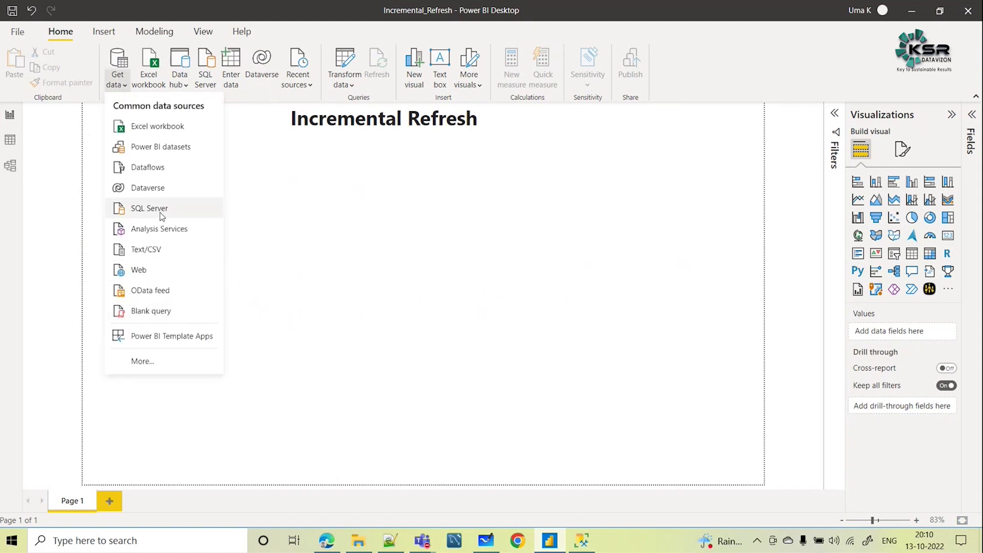
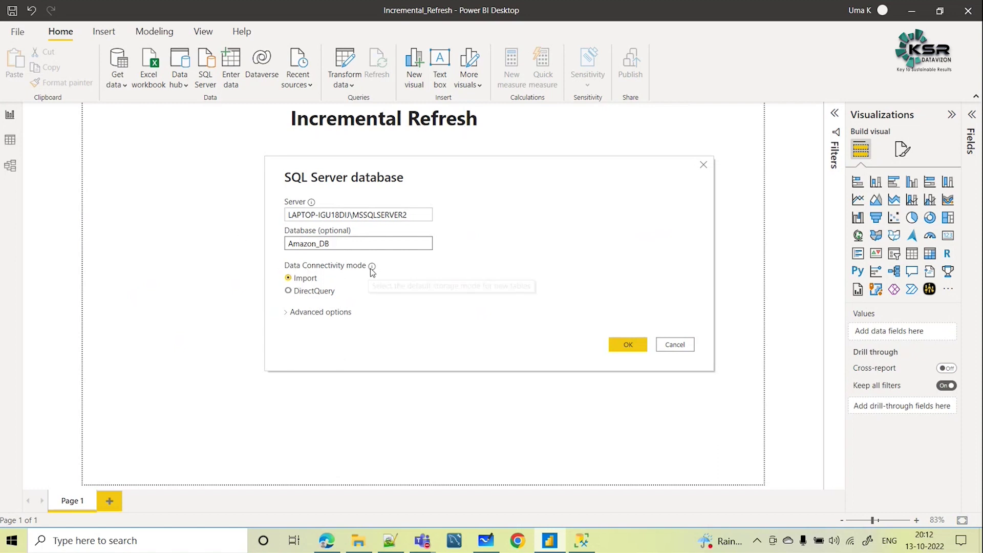
click(625, 345)
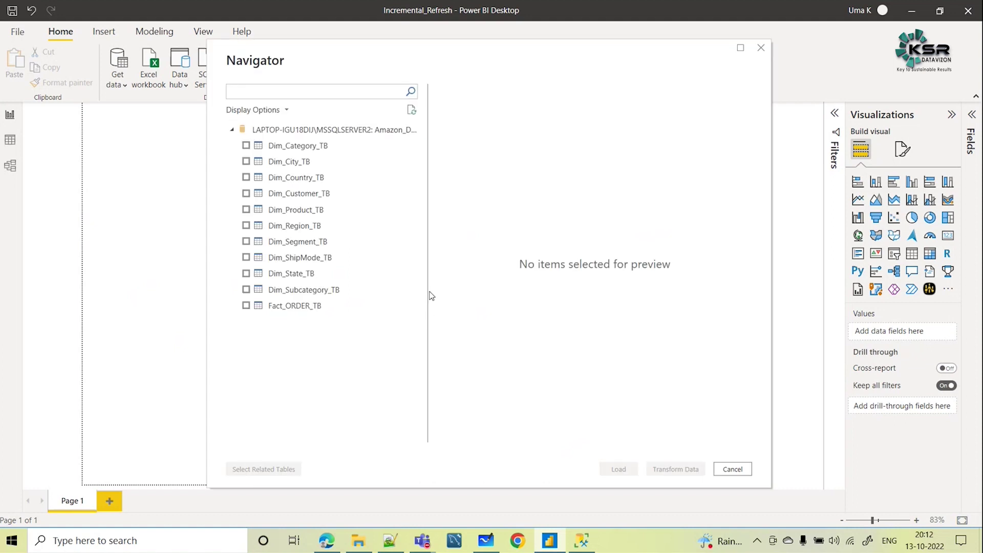
click(246, 306)
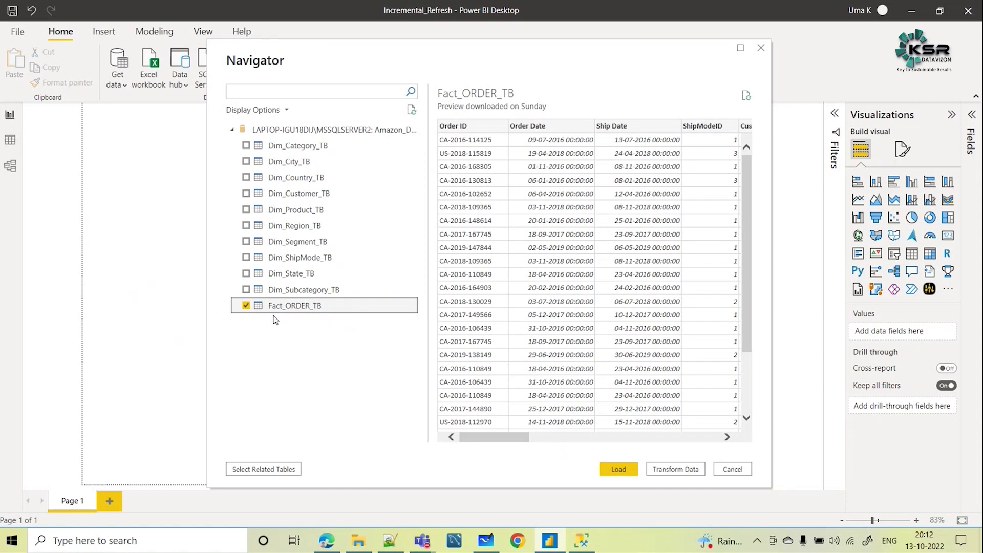
click(601, 470)
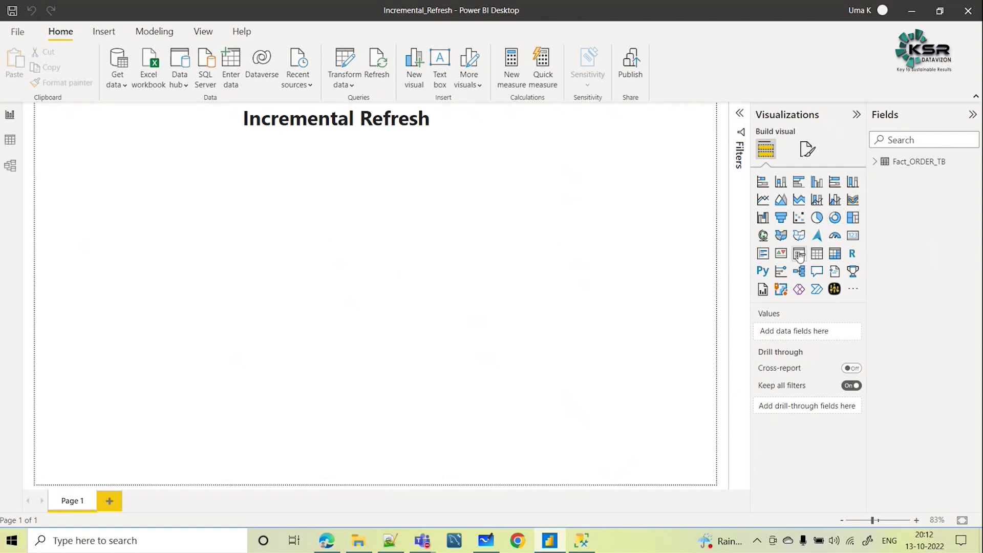
Step: Insert a line chart, stretch it down to the page's lower edge, and collapse the Filters pane
click(766, 204)
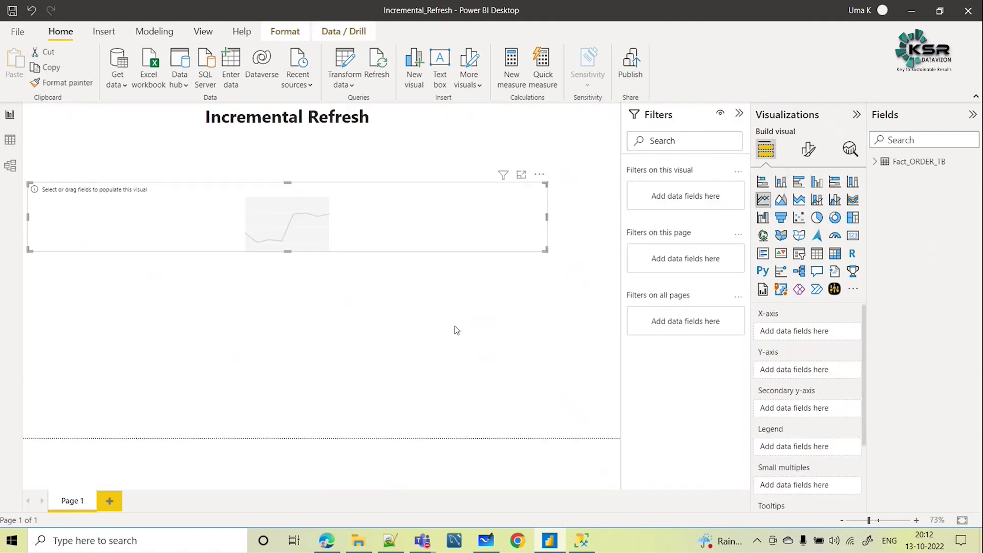
drag(289, 267, 309, 430)
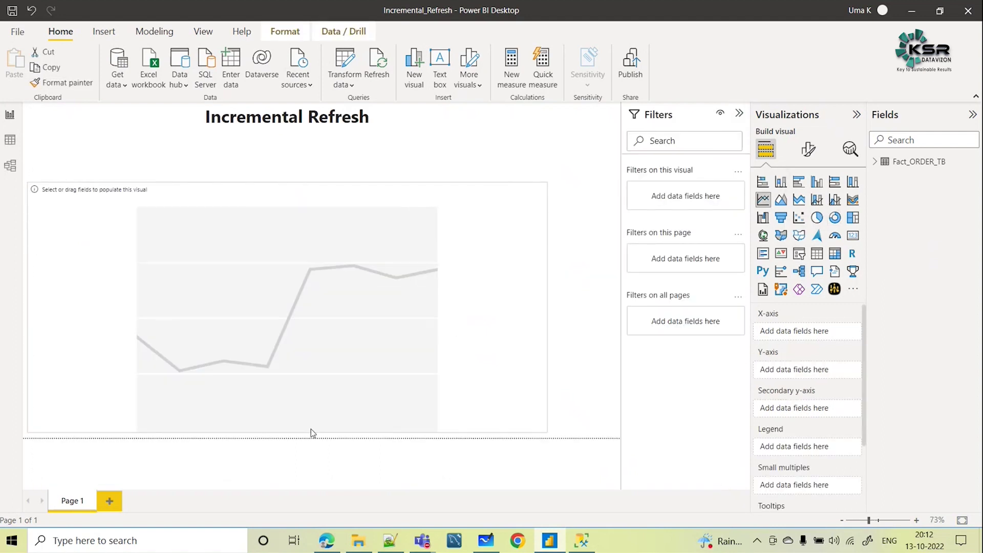
click(739, 113)
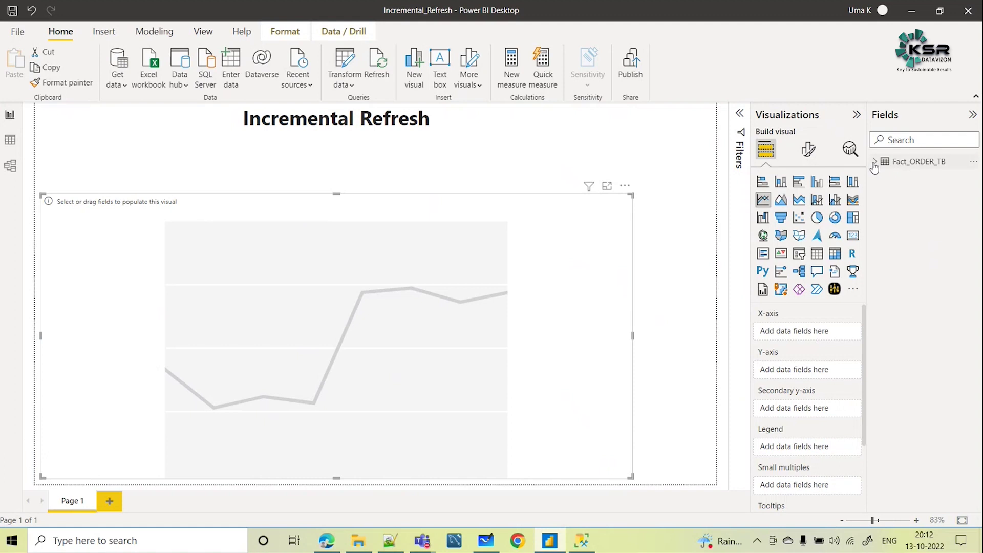
Step: Plot Sales on the chart's y-axis and Profit on the secondary y-axis against Order Date, keeping only the Year level
click(874, 162)
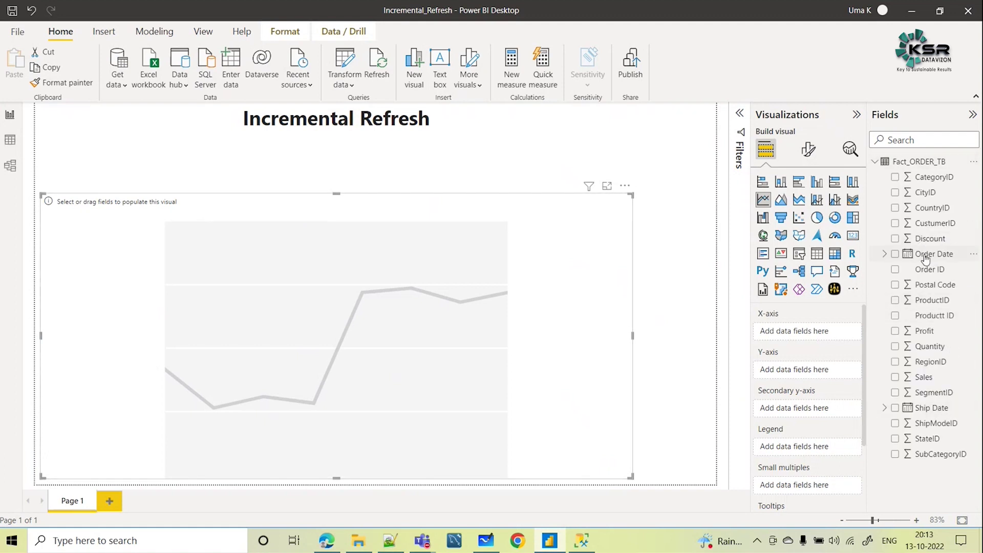
drag(926, 258, 781, 338)
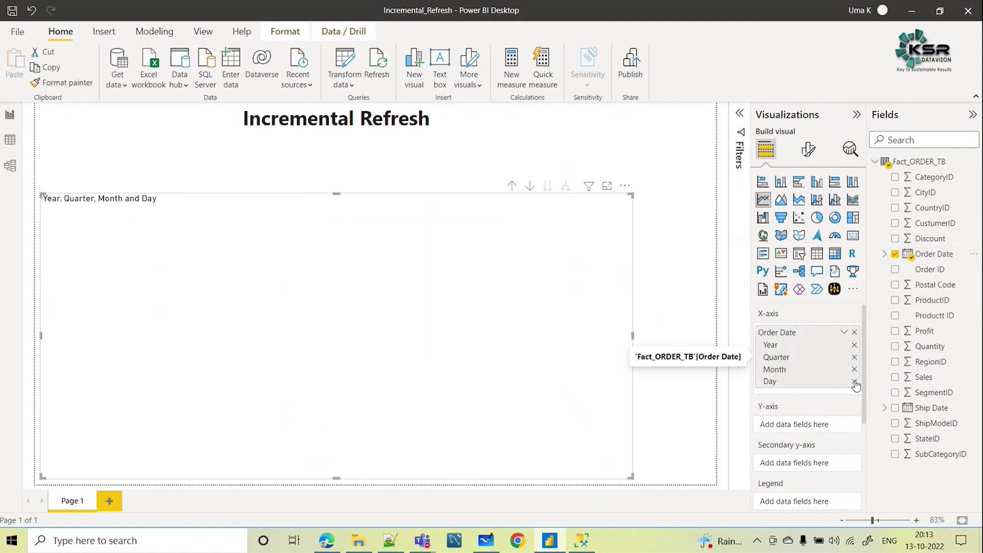
click(854, 381)
click(854, 370)
click(854, 357)
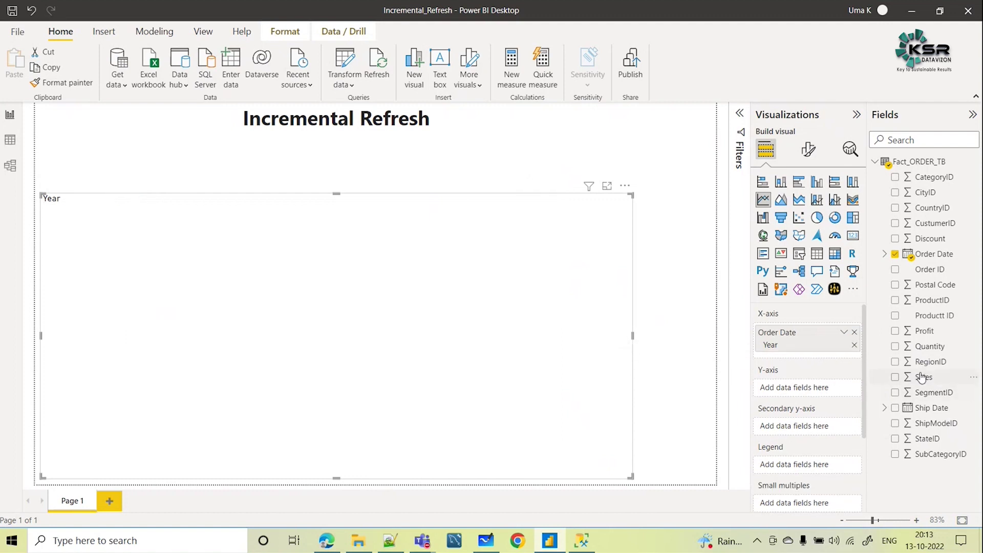
drag(922, 378, 796, 389)
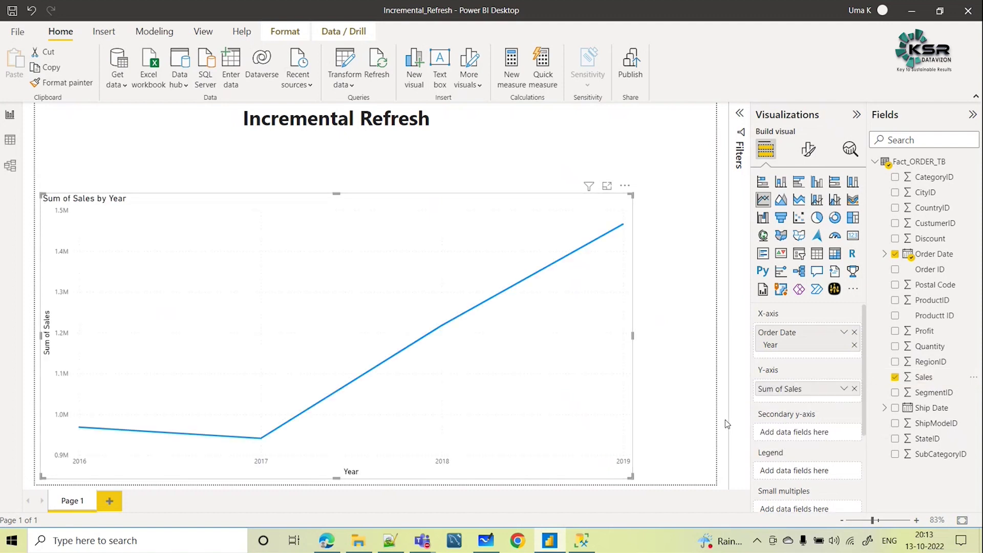
drag(926, 334, 788, 432)
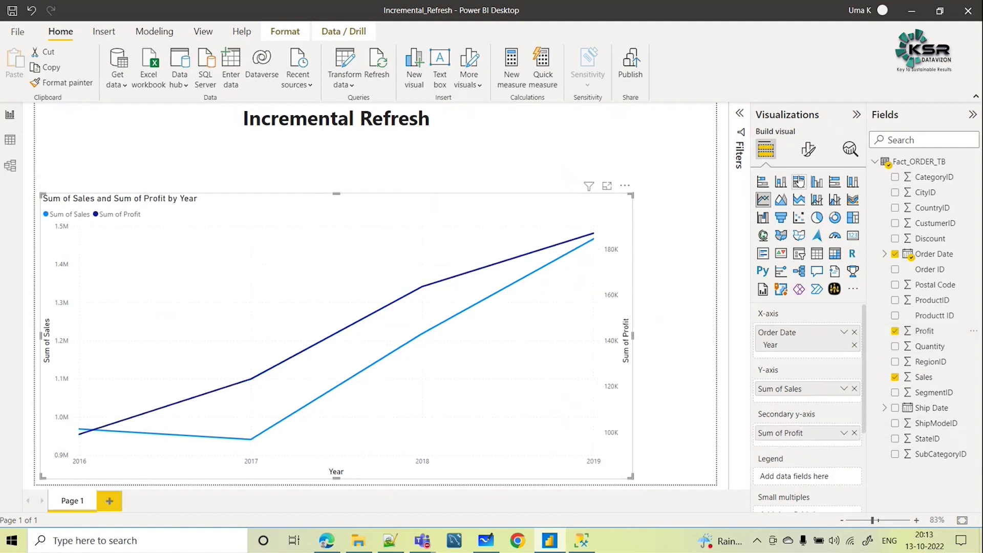
Step: Turn on data labels for the line chart and extend its upper edge to just below the page title
click(808, 149)
scroll(829, 461, down, 1)
click(850, 447)
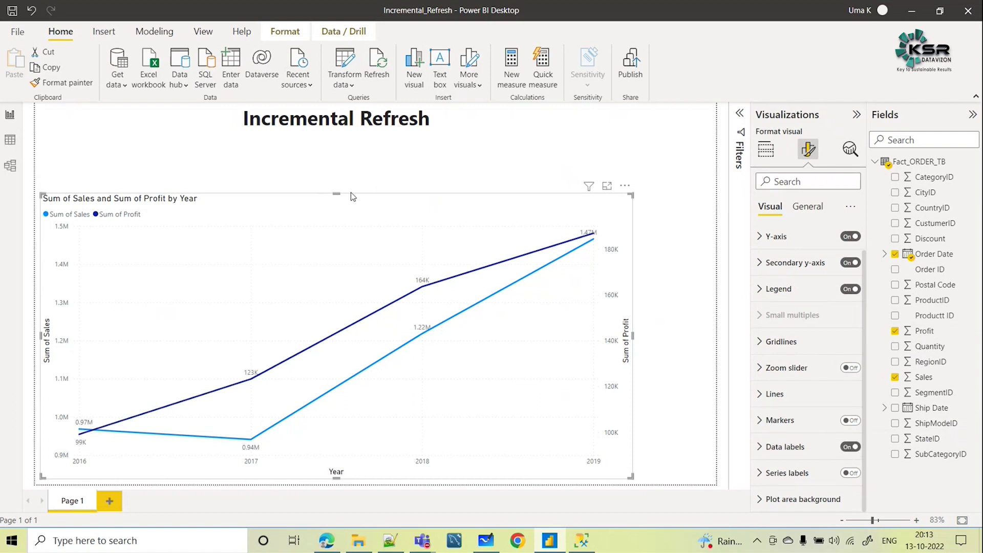
drag(336, 193, 334, 141)
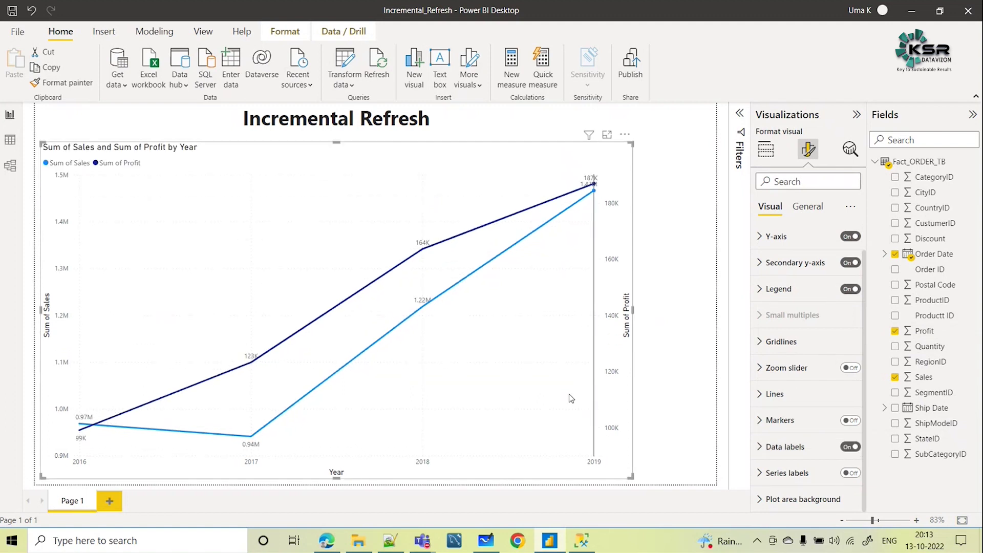
click(671, 353)
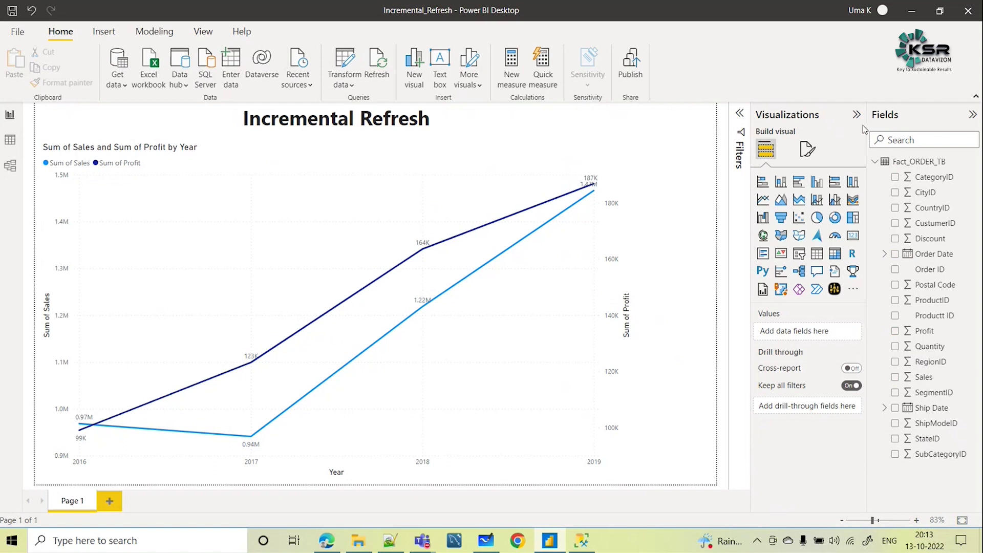
Step: Widen the Fields pane and open the Fact_ORDER_TB query in Power Query Editor
drag(868, 129, 834, 135)
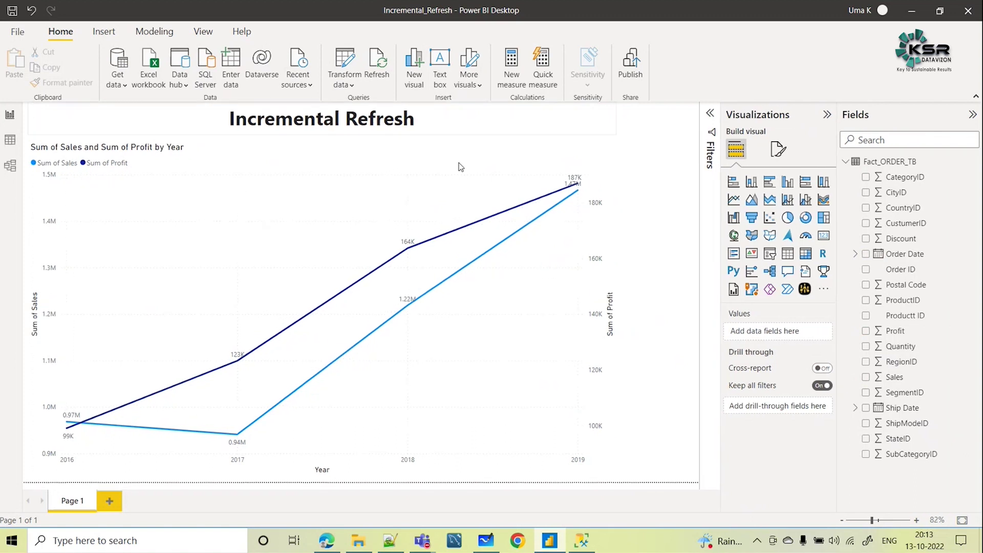
click(907, 160)
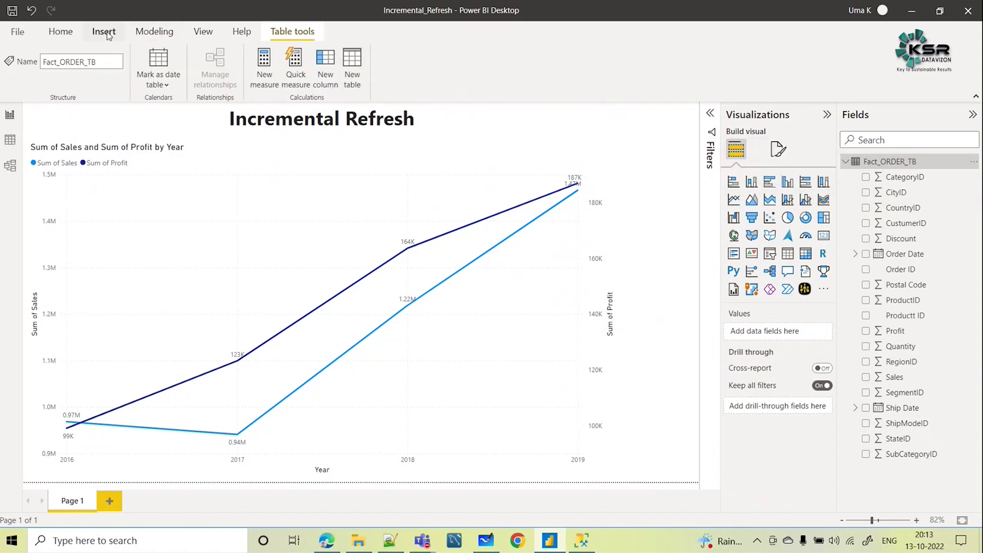
click(61, 32)
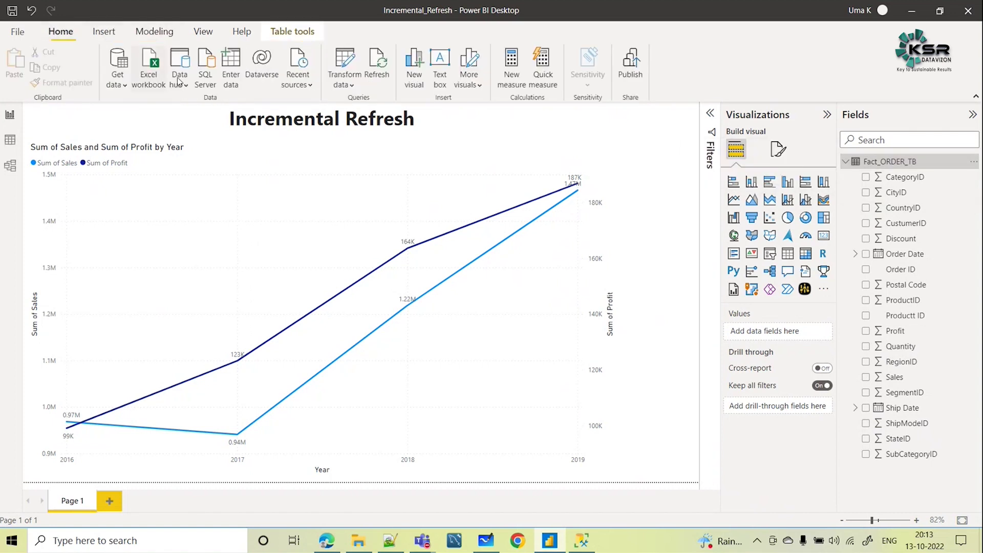
click(351, 87)
click(368, 167)
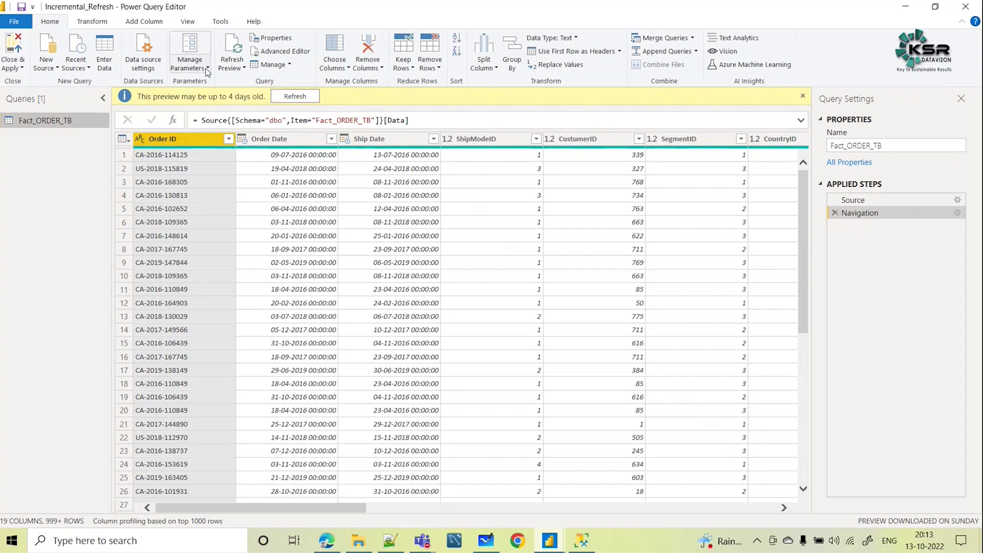
Step: Create a new query parameter named RangeStart with the Date/Time type
click(207, 70)
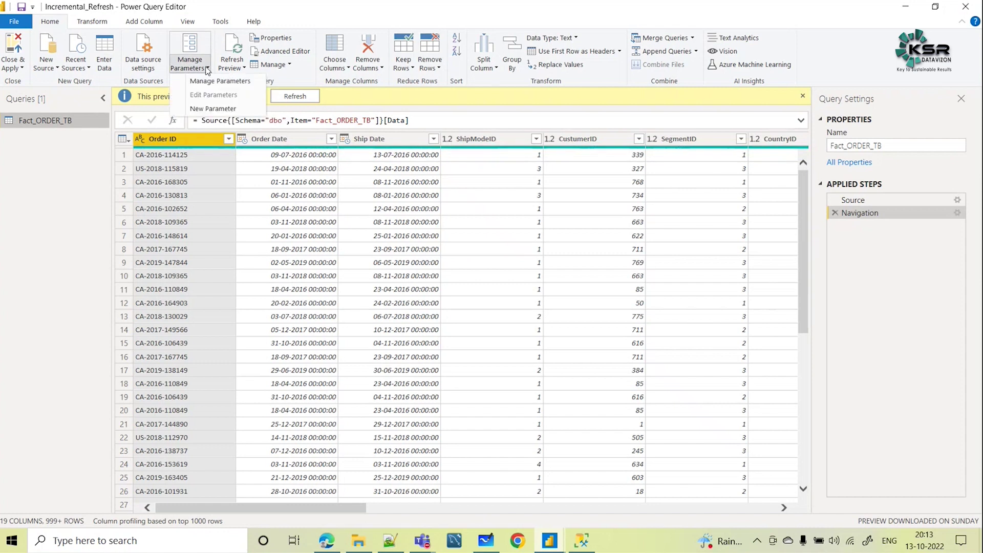
click(210, 109)
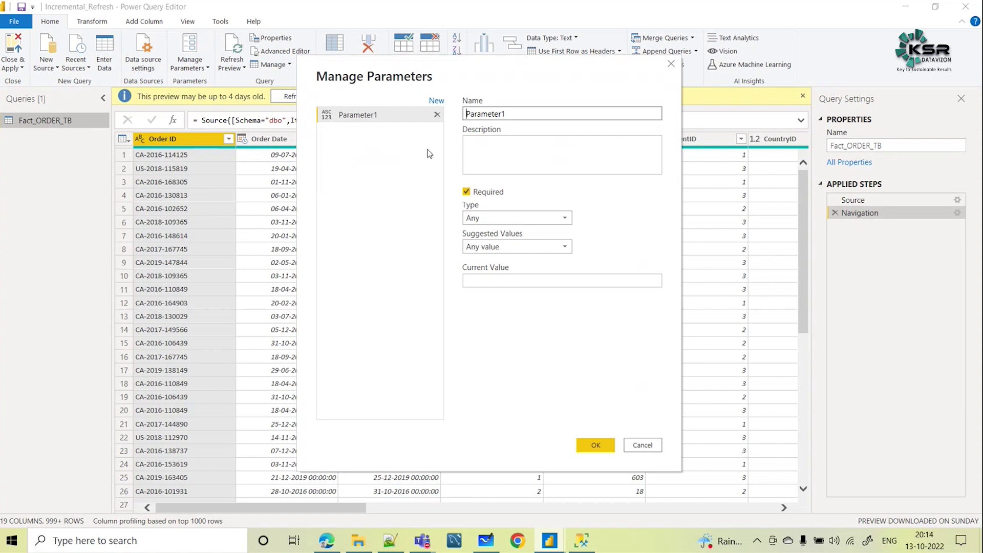
double_click(518, 114)
text(Ragne)
key(BackSpace)
key(BackSpace)
key(BackSpace)
text(ngeStart)
drag(569, 113, 465, 116)
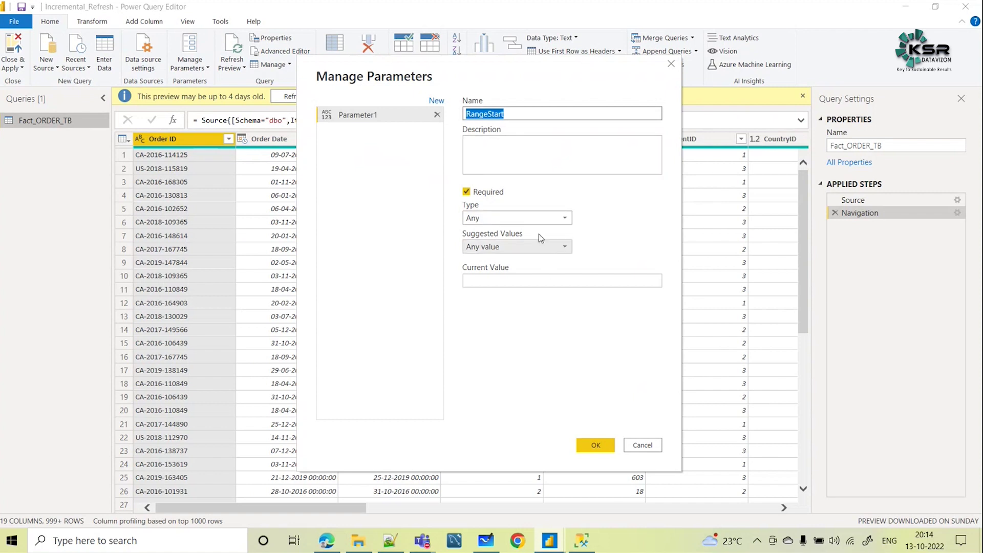
click(549, 219)
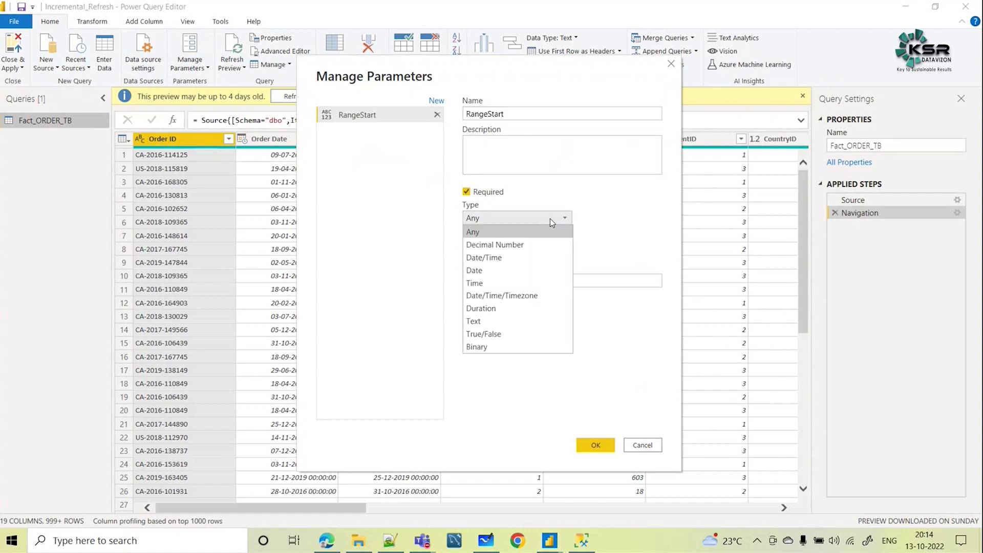
click(509, 260)
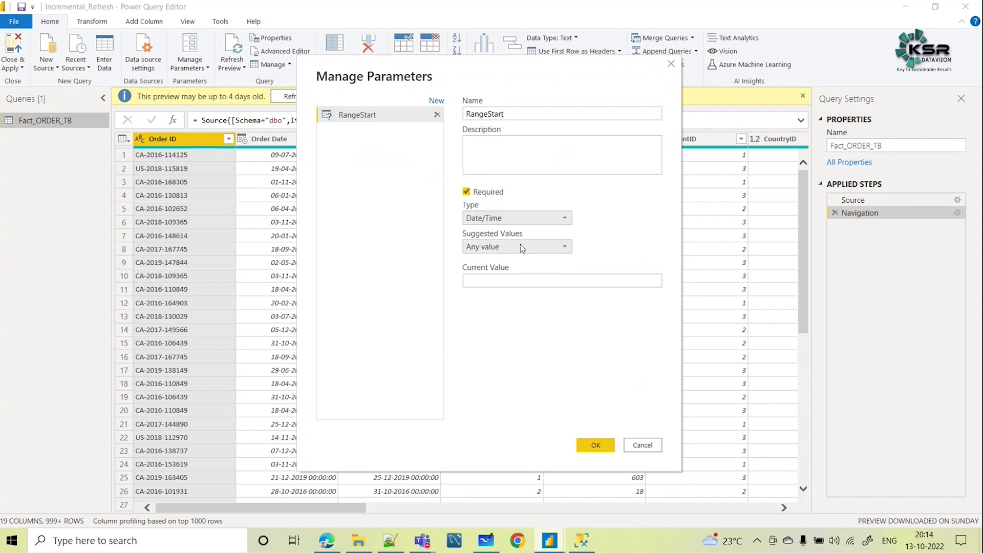
click(498, 282)
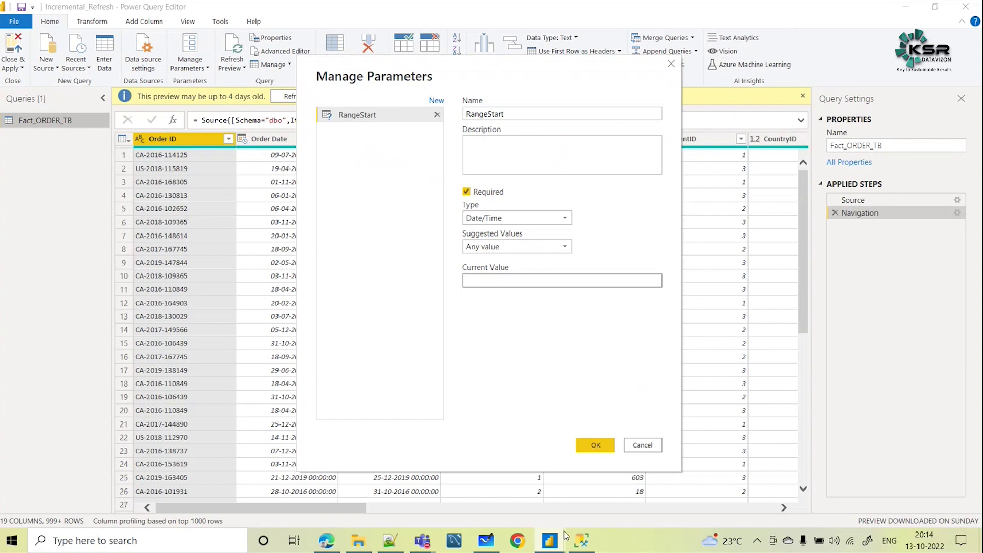
click(581, 540)
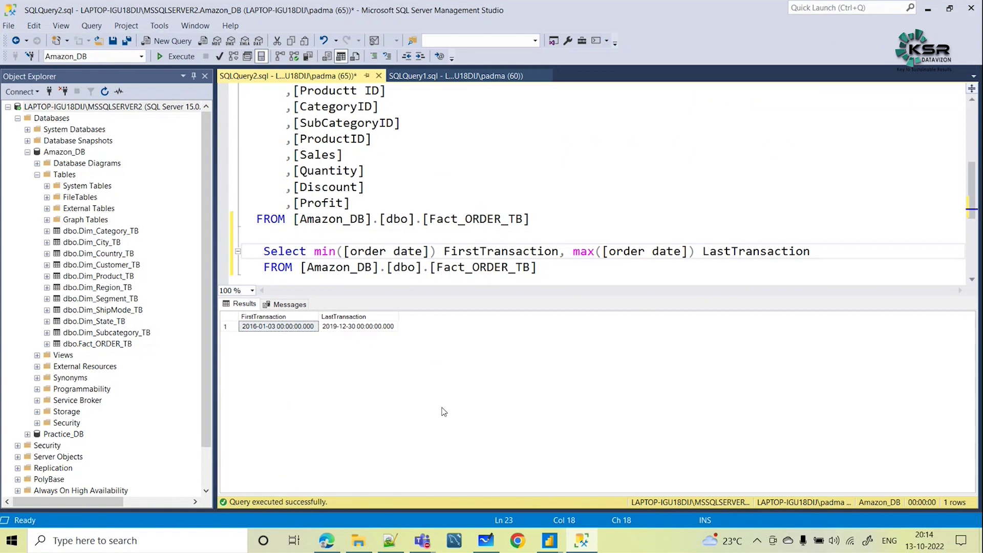
key(alt+Tab)
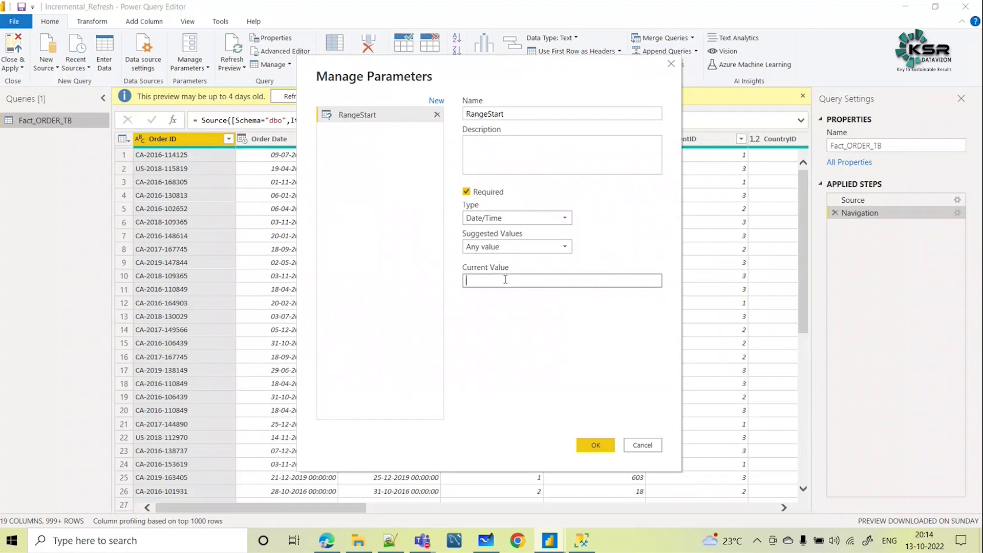
text(1-01-201)
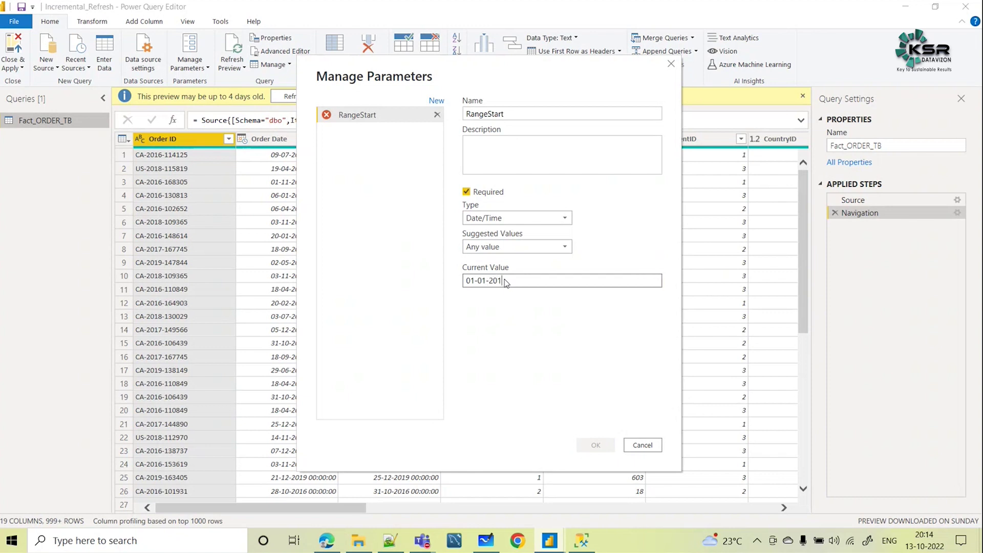
text(9)
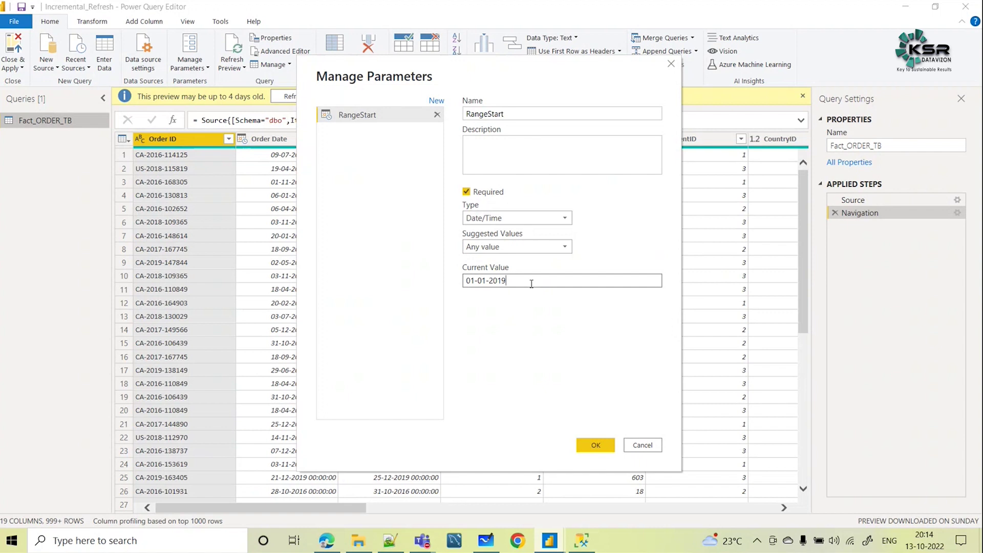
text( 00:00:00)
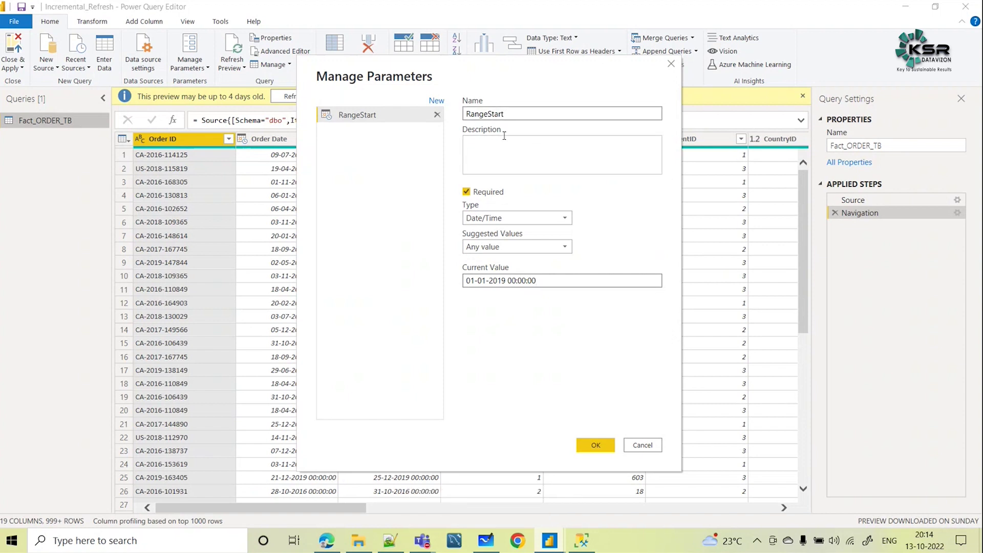
click(585, 444)
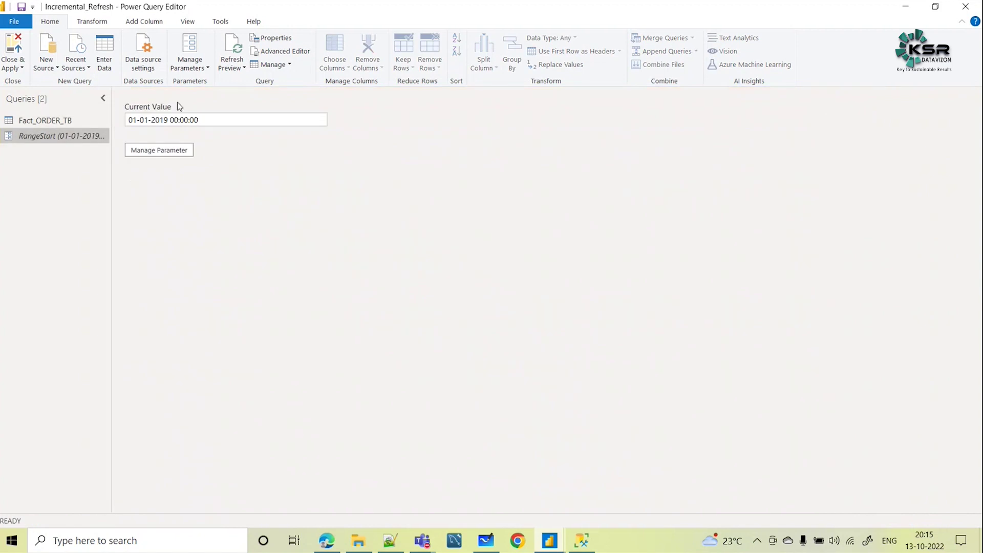
Step: Add a second query parameter named RangeEnd with the Date/Time type
click(207, 69)
click(208, 109)
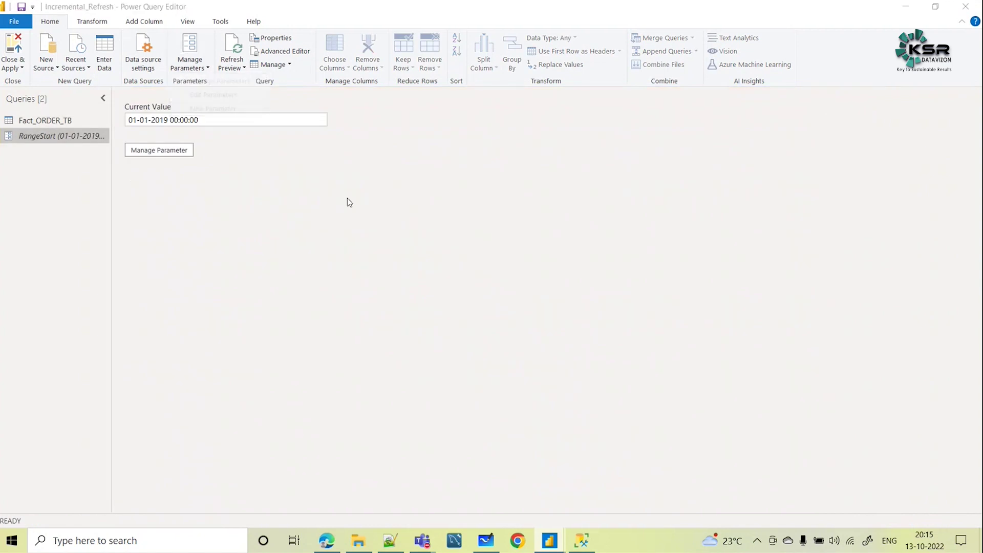
double_click(515, 116)
text(RangeEnd)
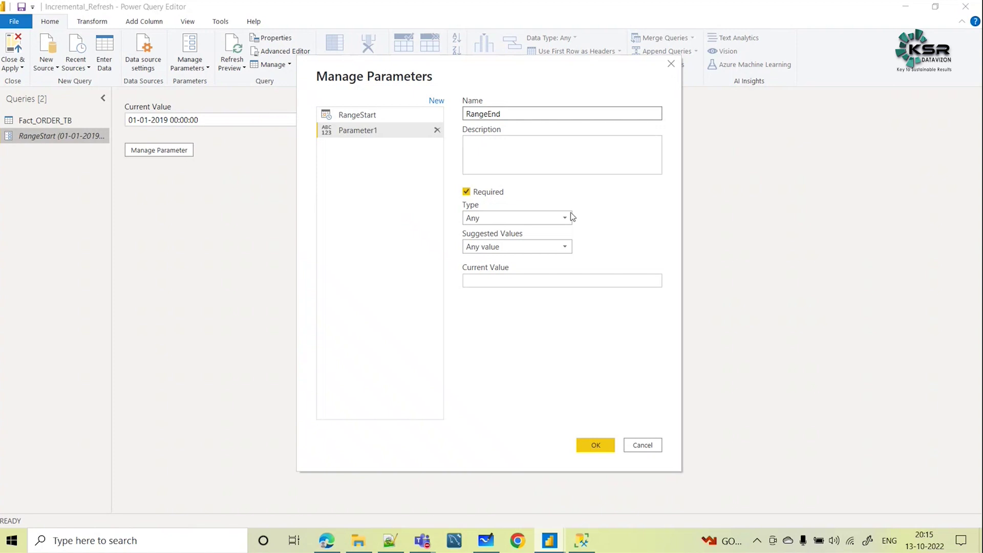
click(554, 220)
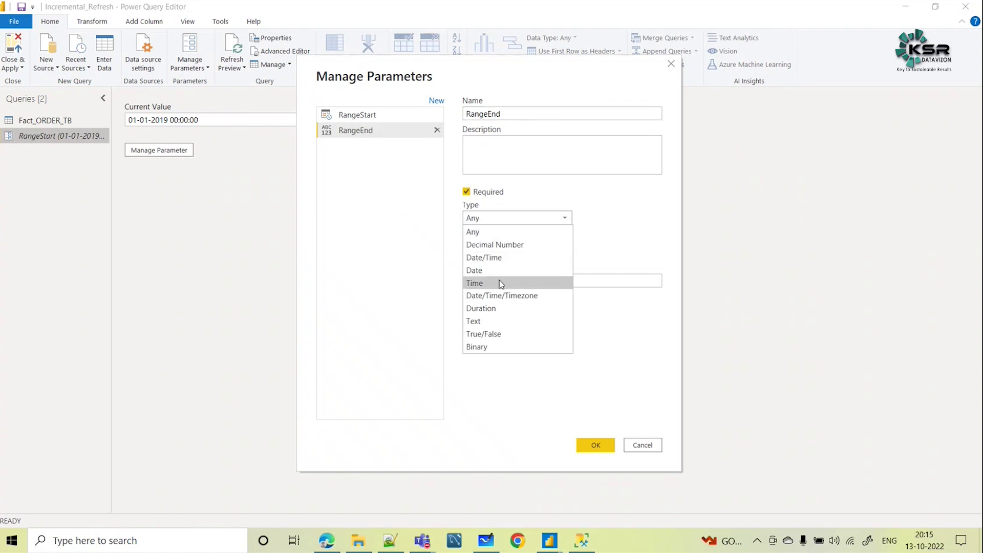
click(500, 258)
click(486, 281)
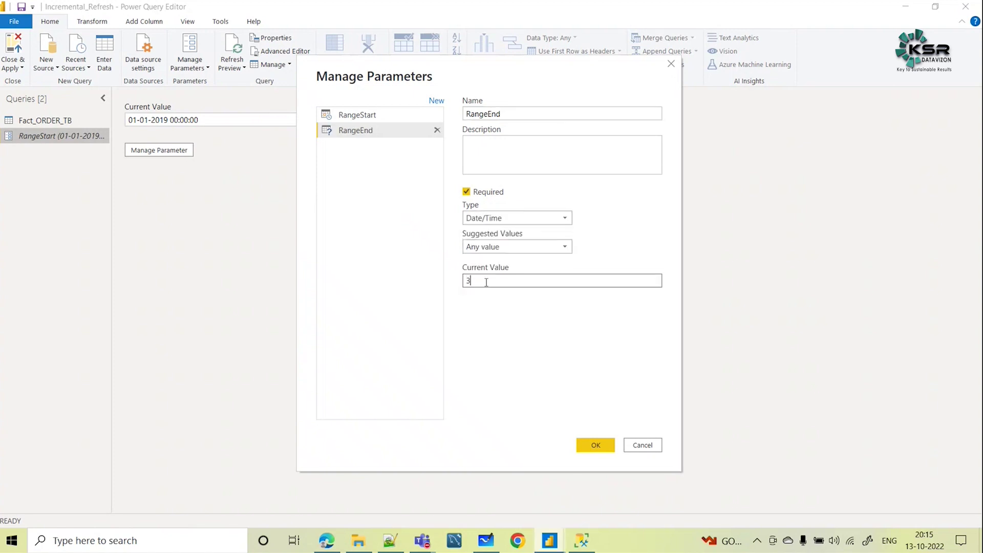
text(30-1)
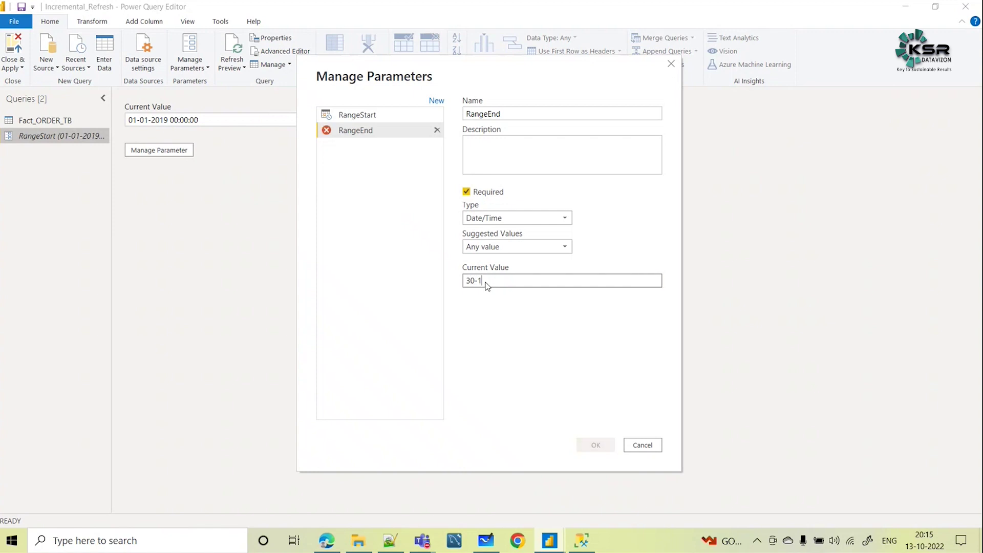
text(2)
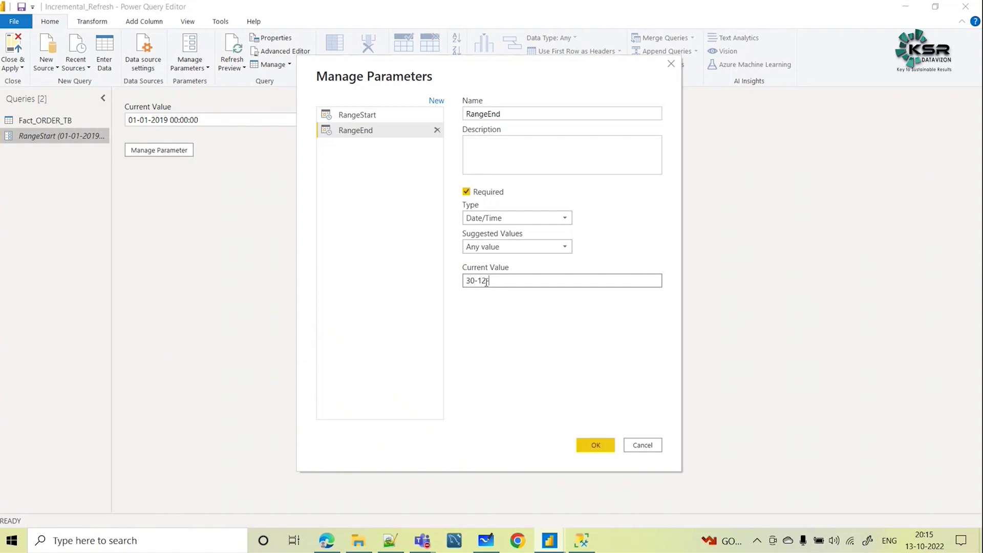
text(-2019 )
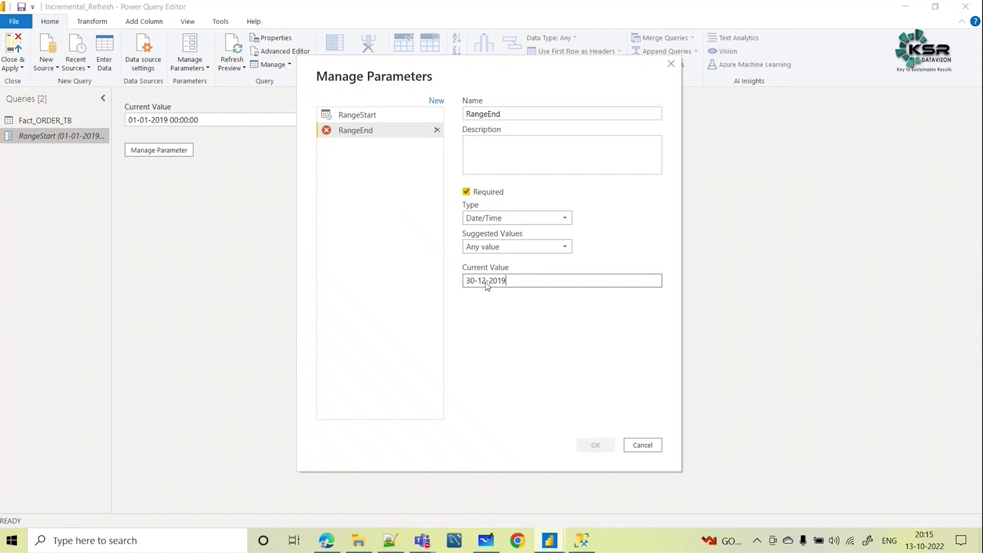
text(00:00:00)
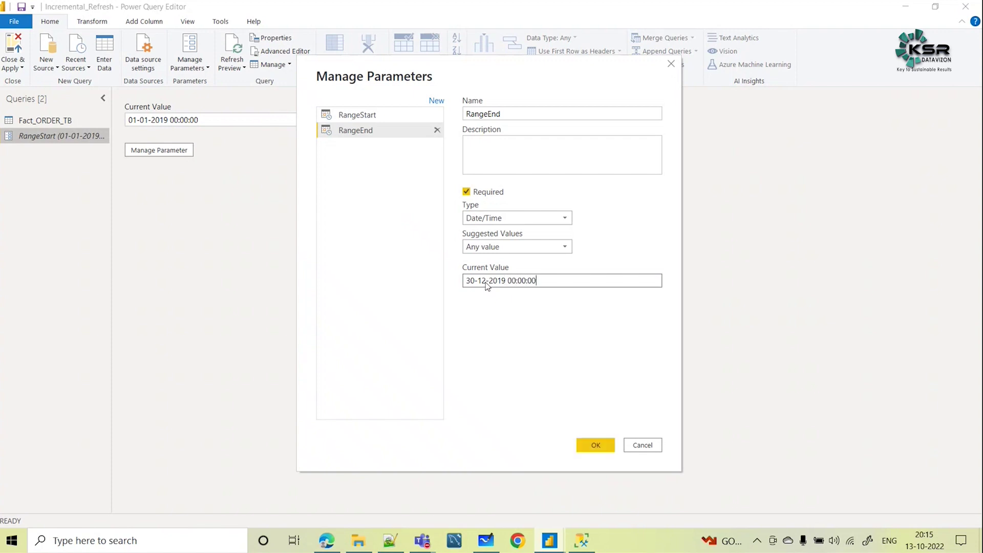
click(591, 444)
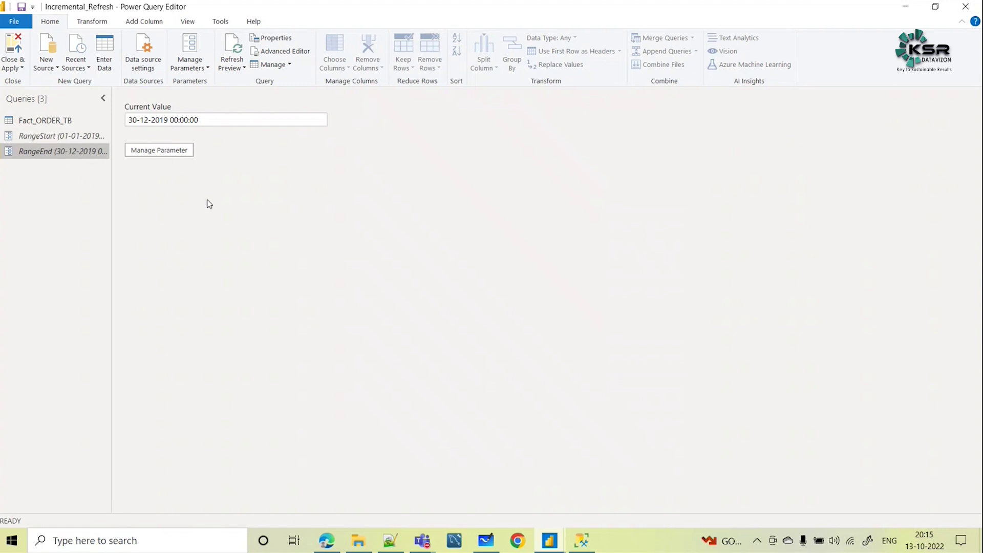
Step: Start a custom filter on the Order Date column of Fact_ORDER_TB and make both conditions compare against a parameter
click(45, 122)
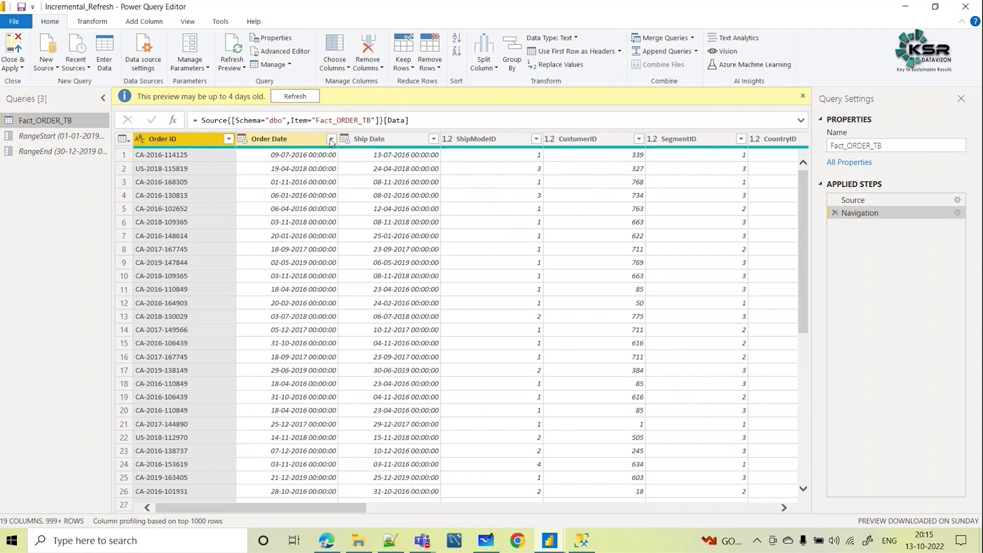
click(332, 139)
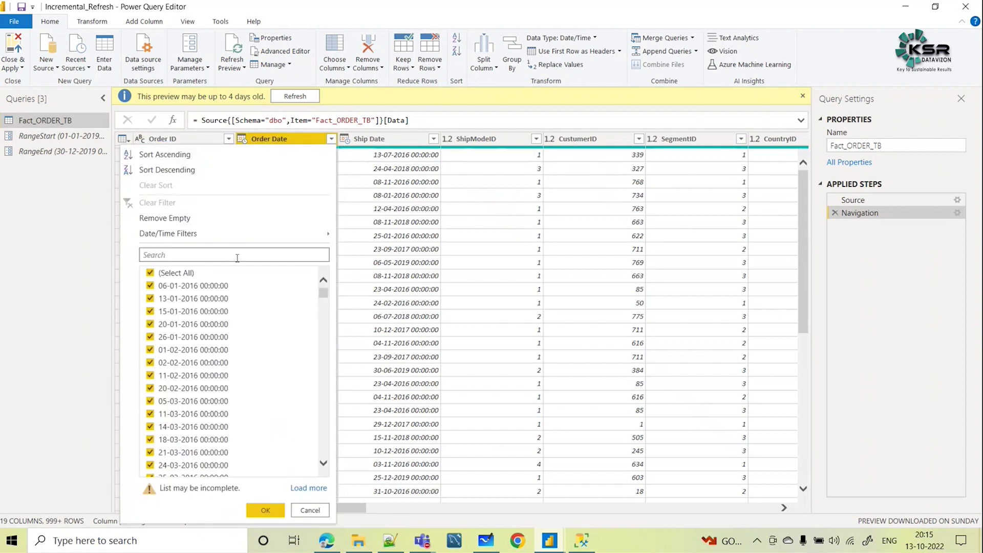
mouse_move(328, 239)
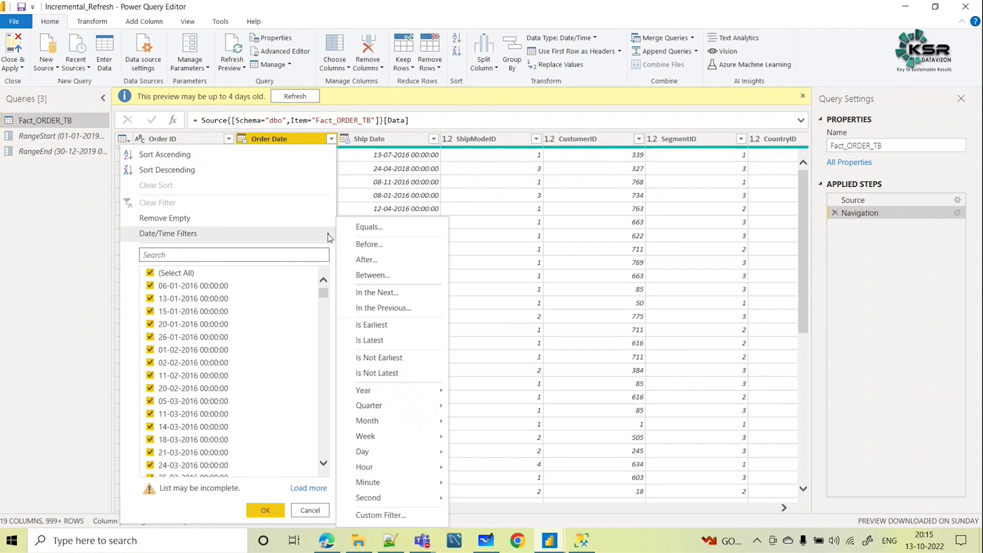
click(373, 518)
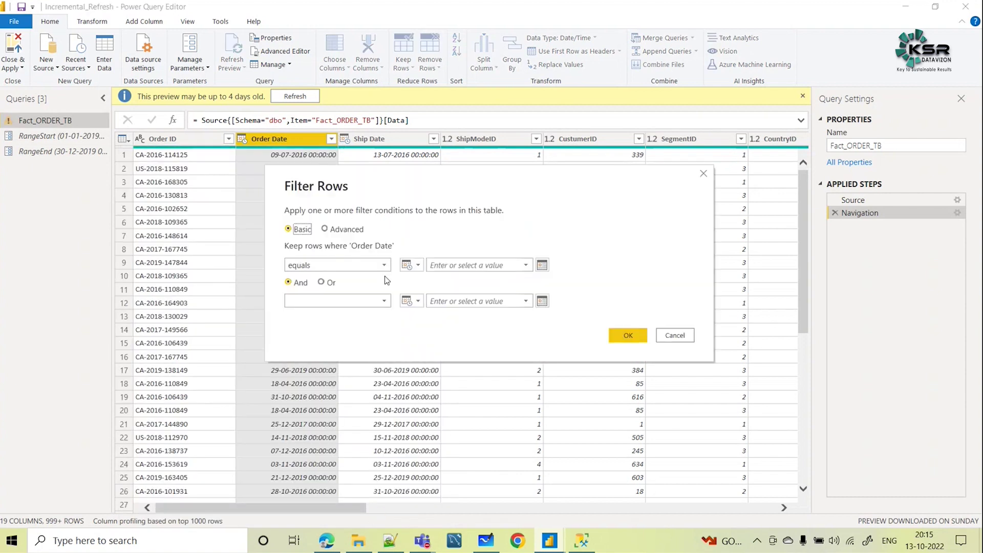
click(421, 268)
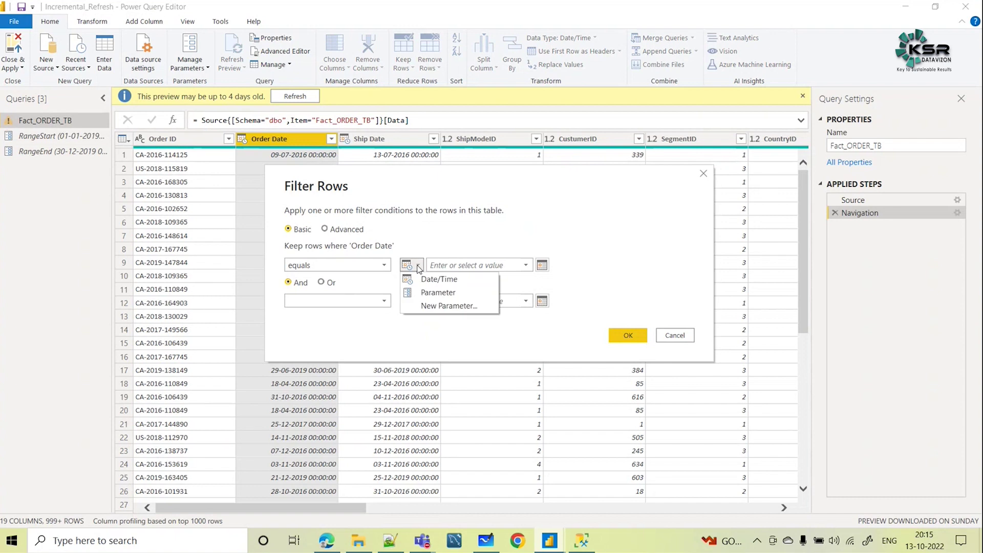
click(440, 289)
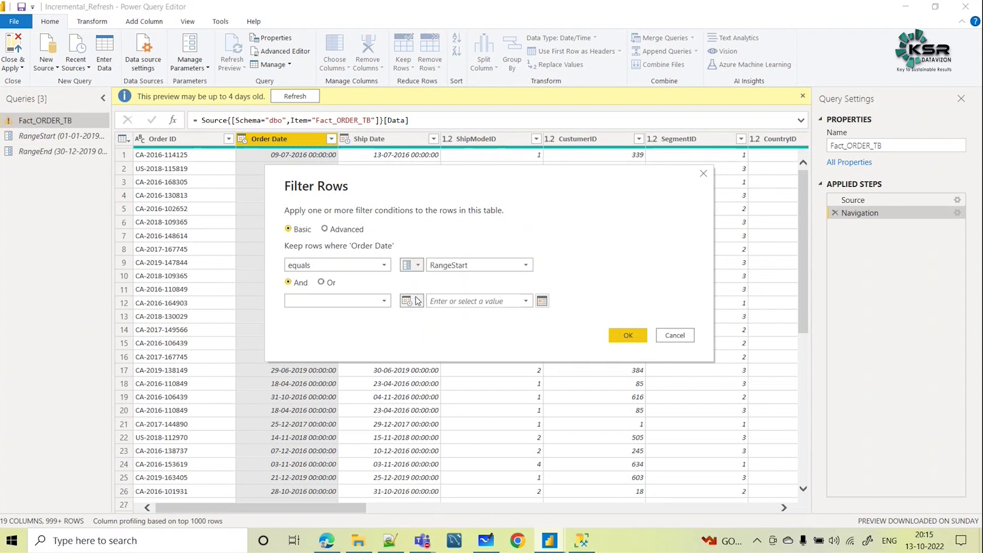
click(418, 302)
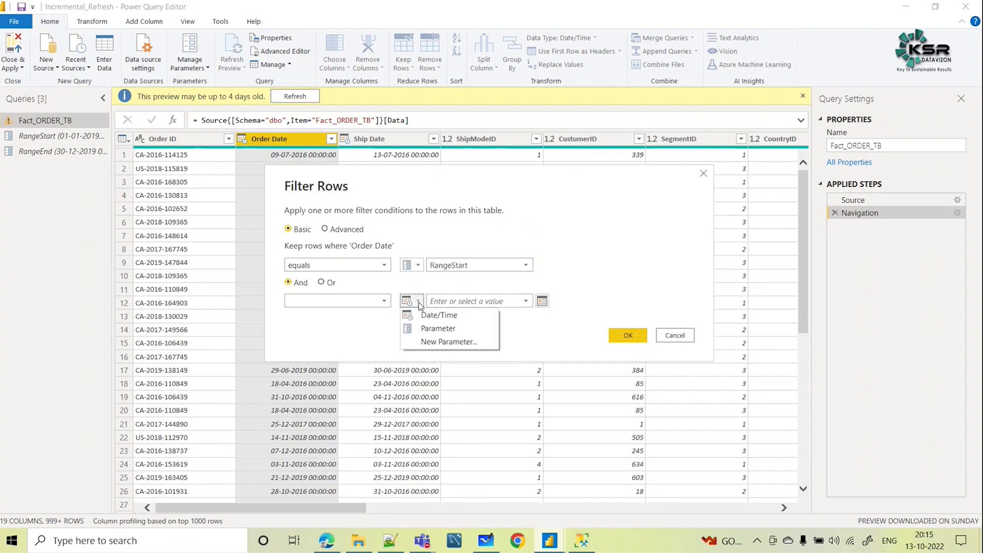
click(435, 329)
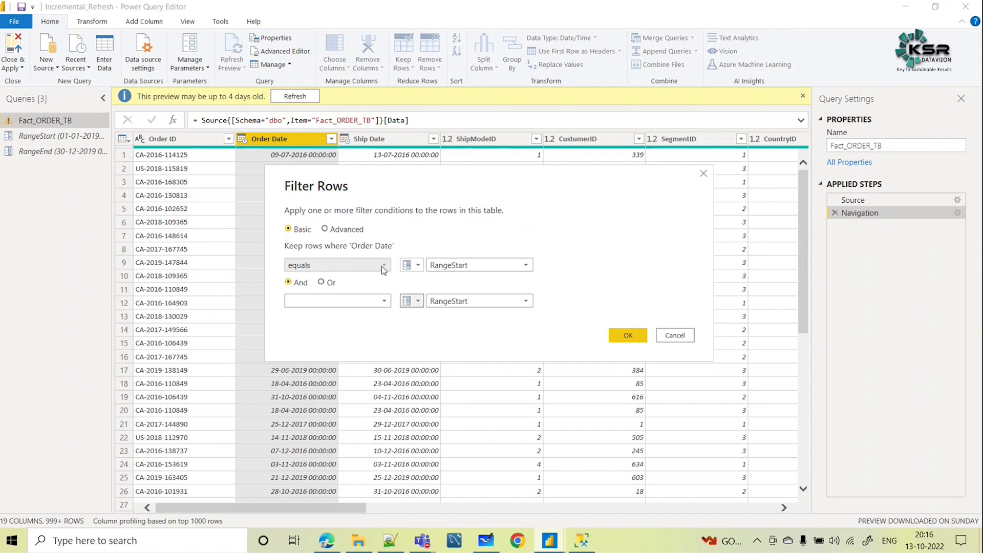
Step: Set the first Order Date condition to is after or equal to RangeStart
click(383, 266)
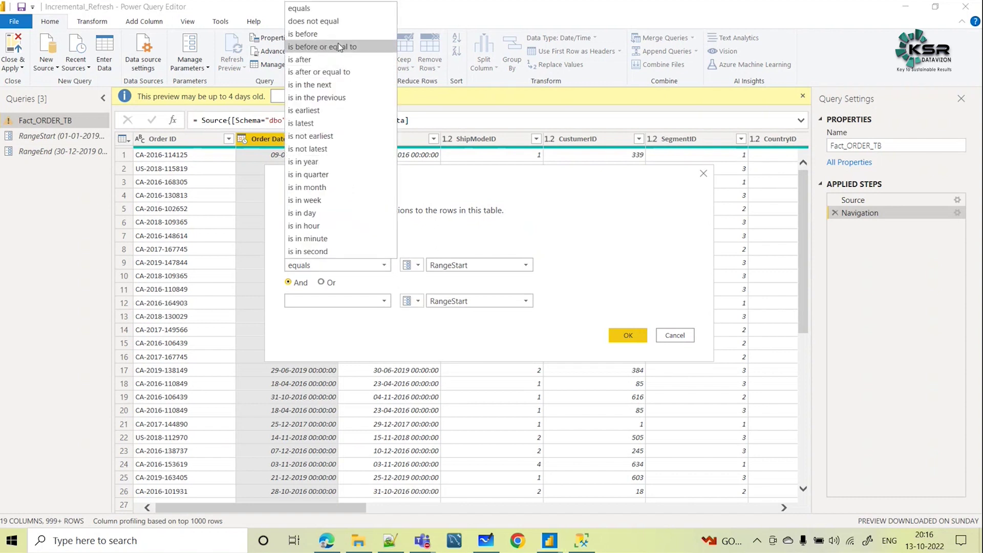
click(337, 72)
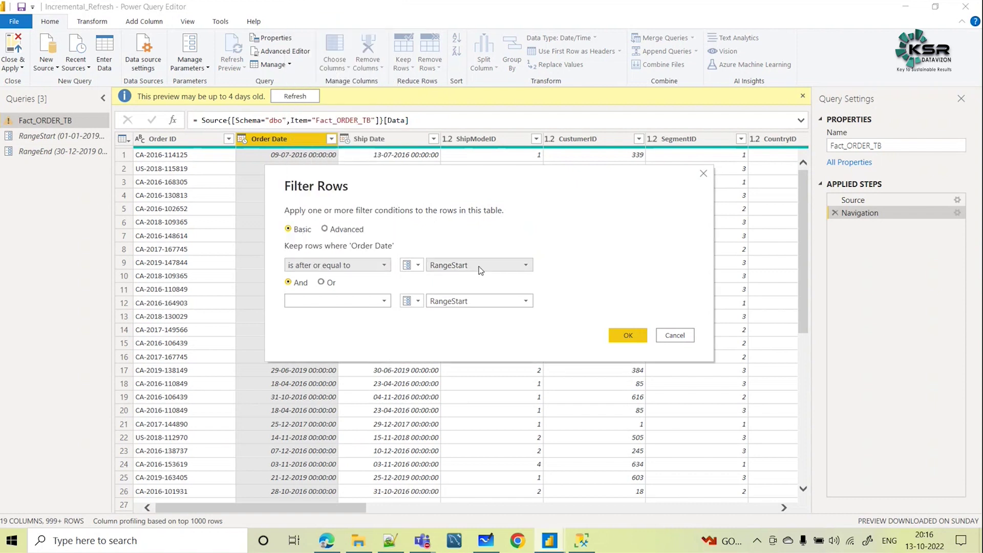
click(526, 267)
click(467, 278)
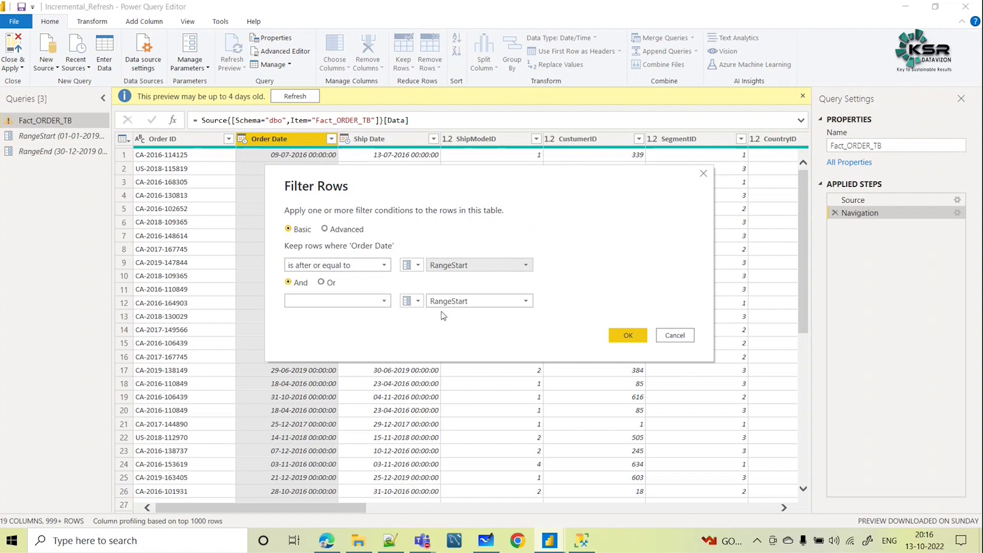
Step: Set the second Order Date condition to is before or equal to RangeEnd and apply the filter
click(525, 301)
click(476, 314)
click(384, 302)
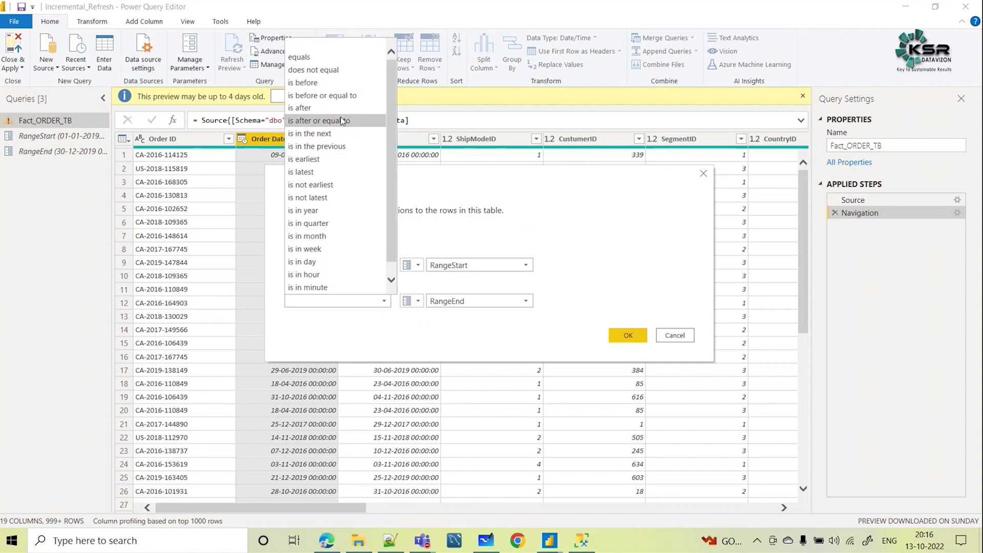
click(324, 95)
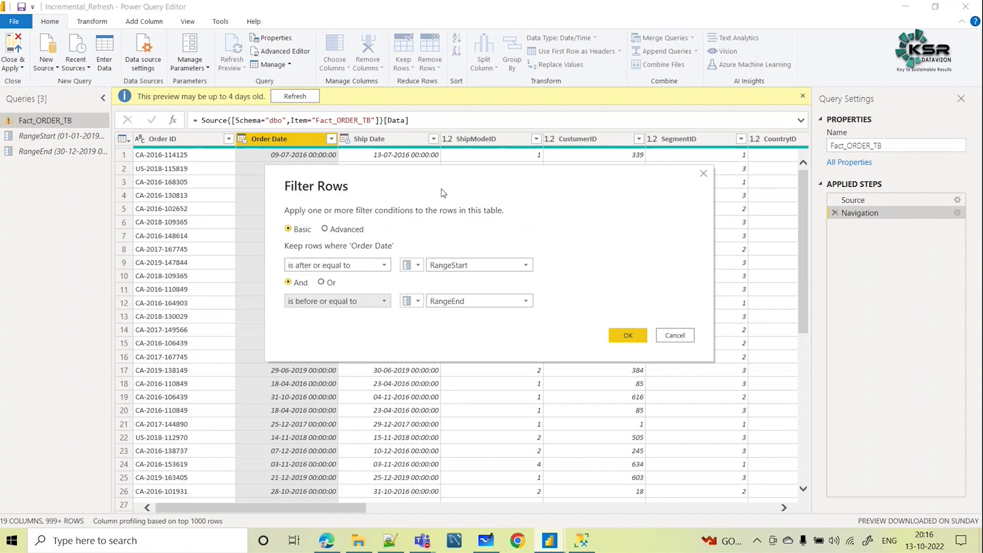
click(629, 337)
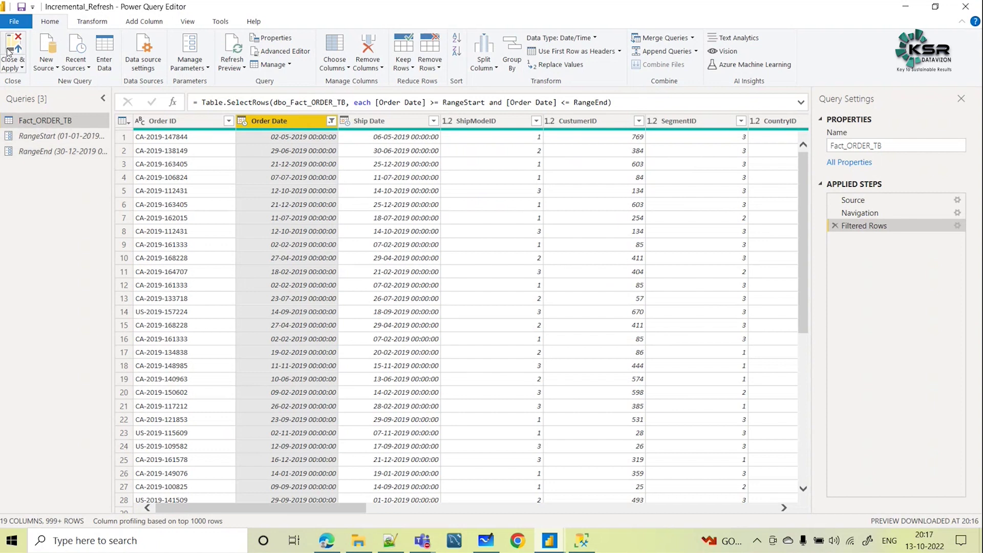
Step: Close the query editor applying the changes, and turn on incremental refresh for the Fact_ORDER_TB table
click(16, 66)
click(35, 82)
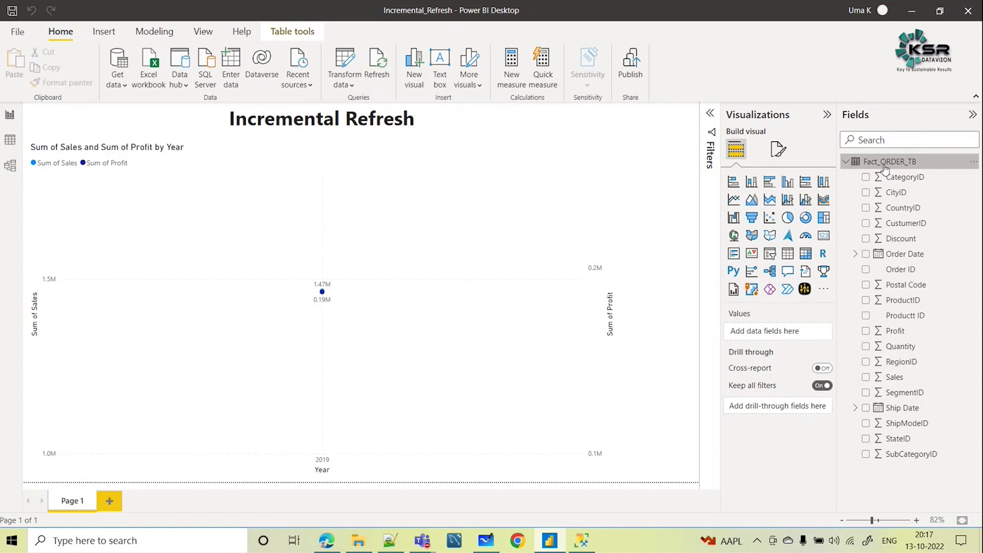
mouse_move(885, 169)
click(973, 163)
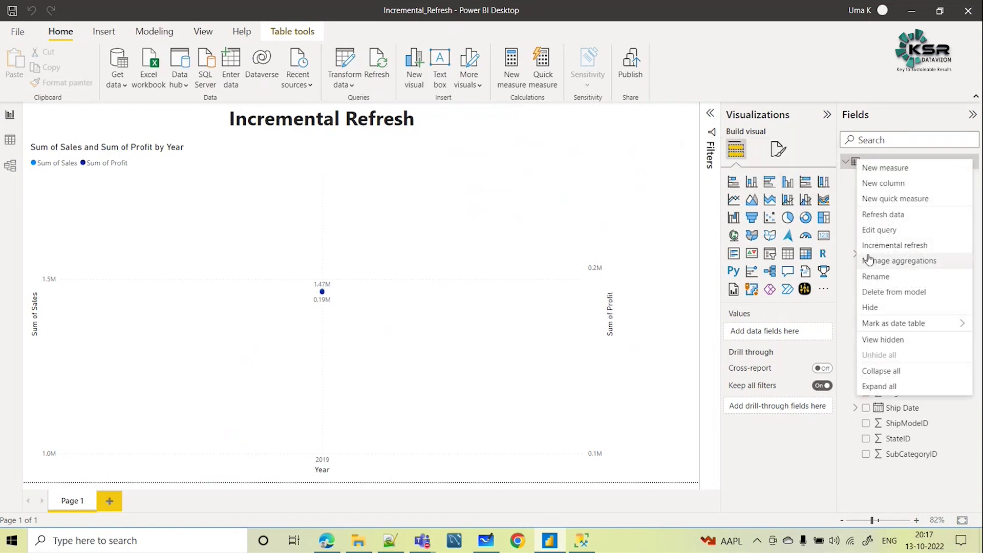
click(903, 248)
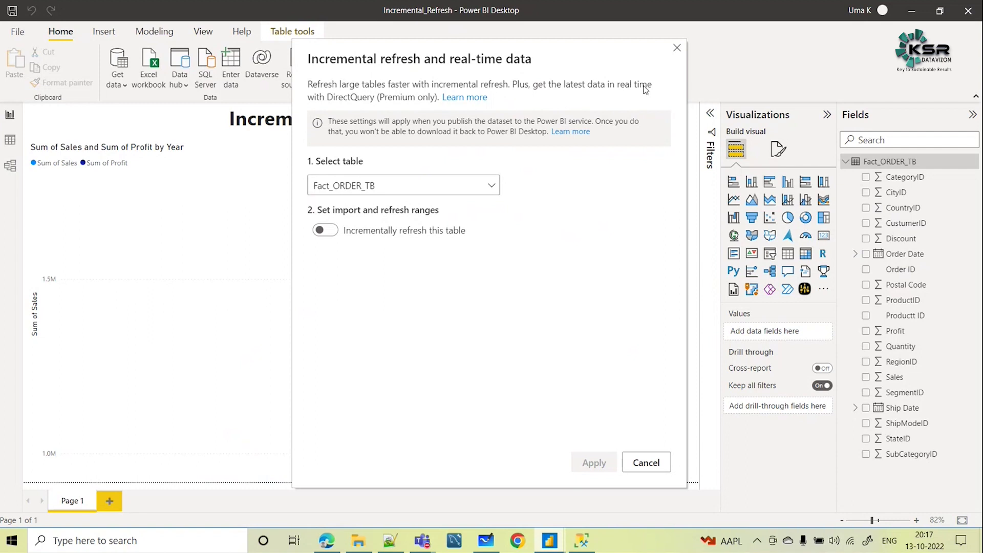
click(335, 233)
click(335, 233)
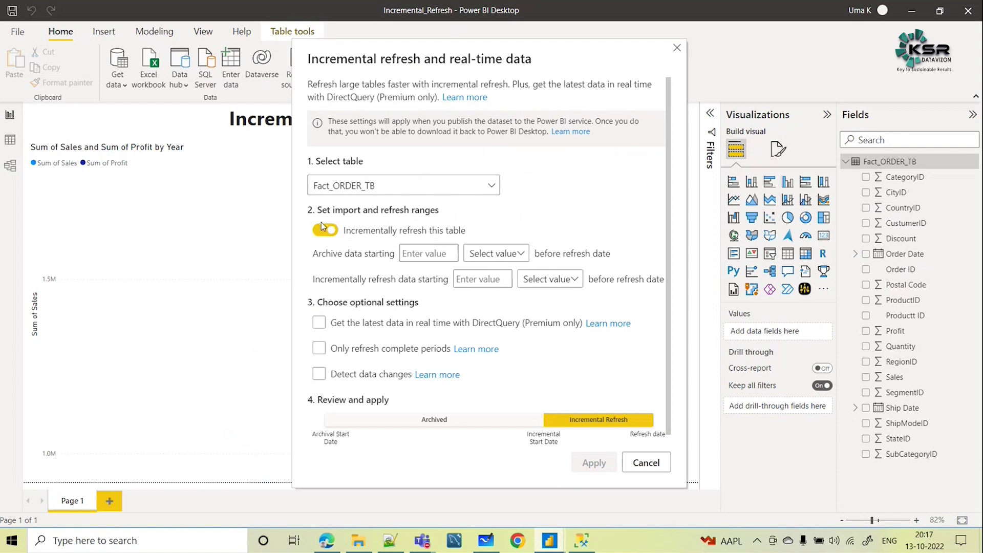
Step: Review the historical and new data refresh diagram in Microsoft Whiteboard and return to Power BI Desktop
click(487, 546)
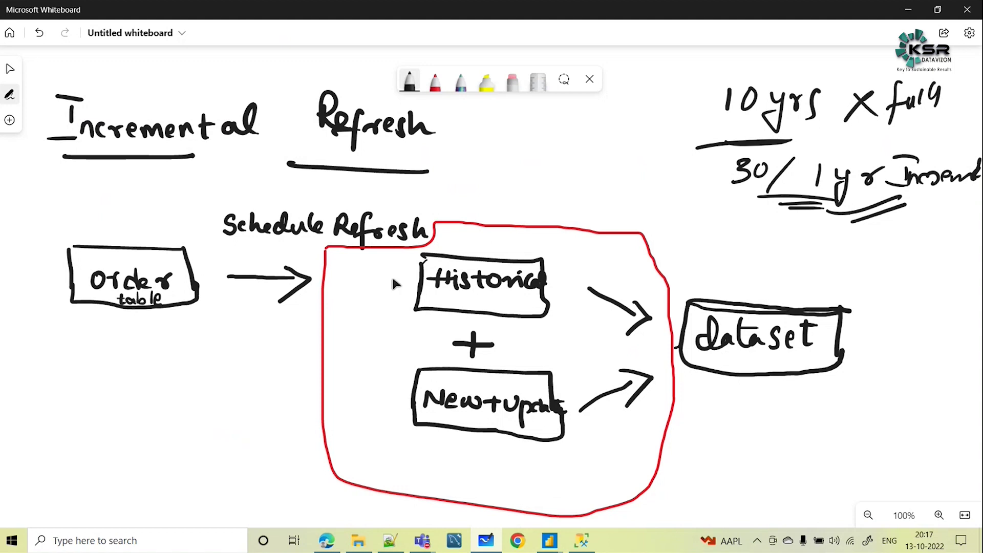
click(907, 9)
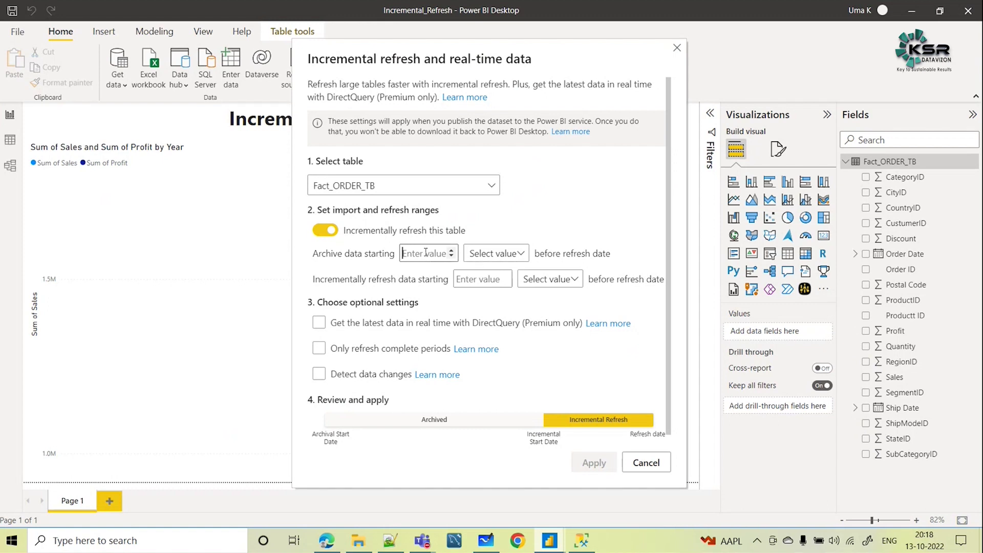
Step: Archive data starting 4 years before the refresh date and incrementally refresh data starting 30 days before it
text(4)
click(521, 254)
click(500, 352)
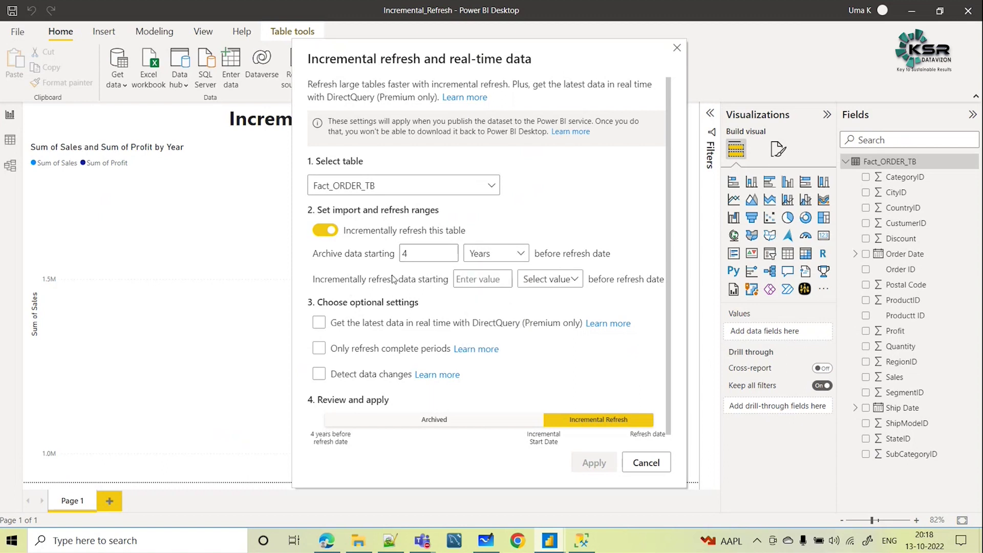
click(474, 280)
text(3)
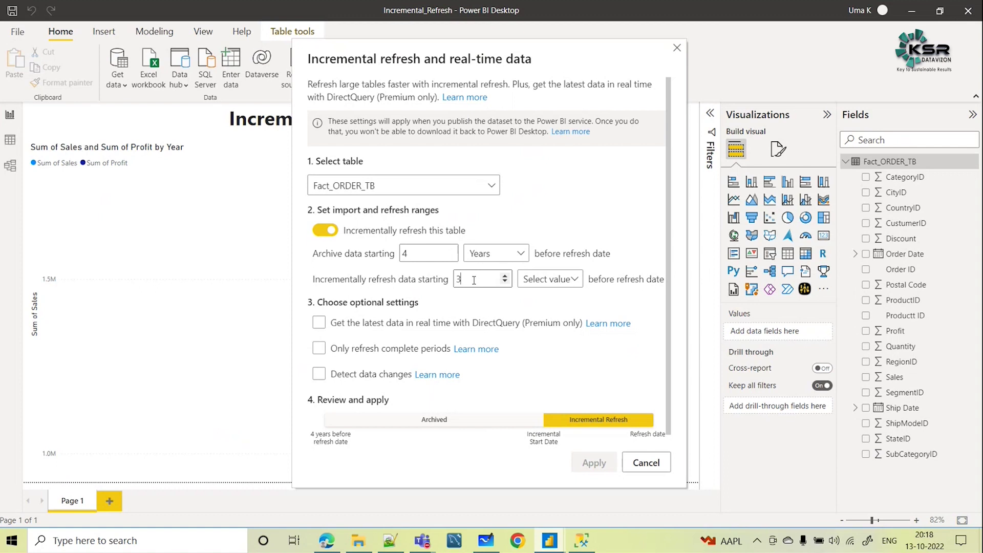
click(573, 279)
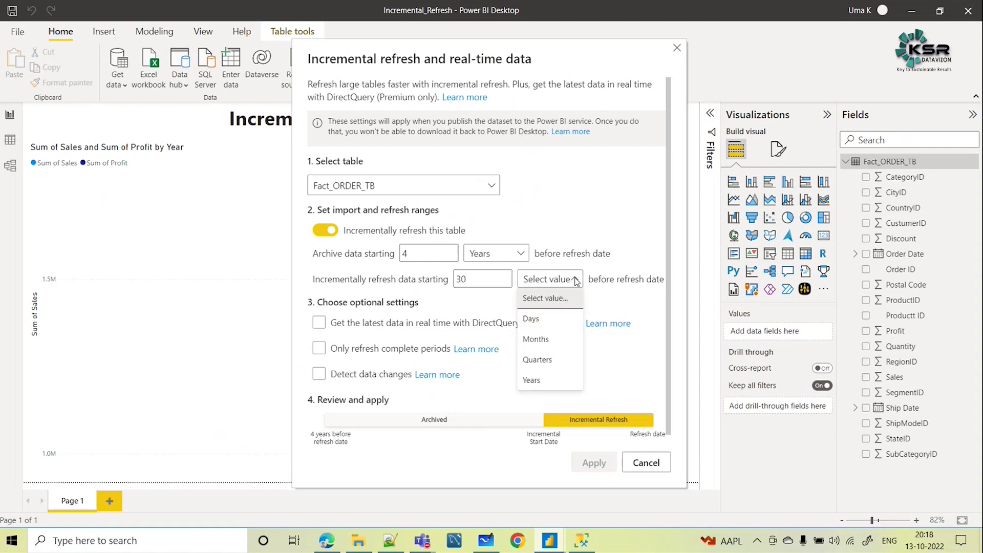
click(552, 320)
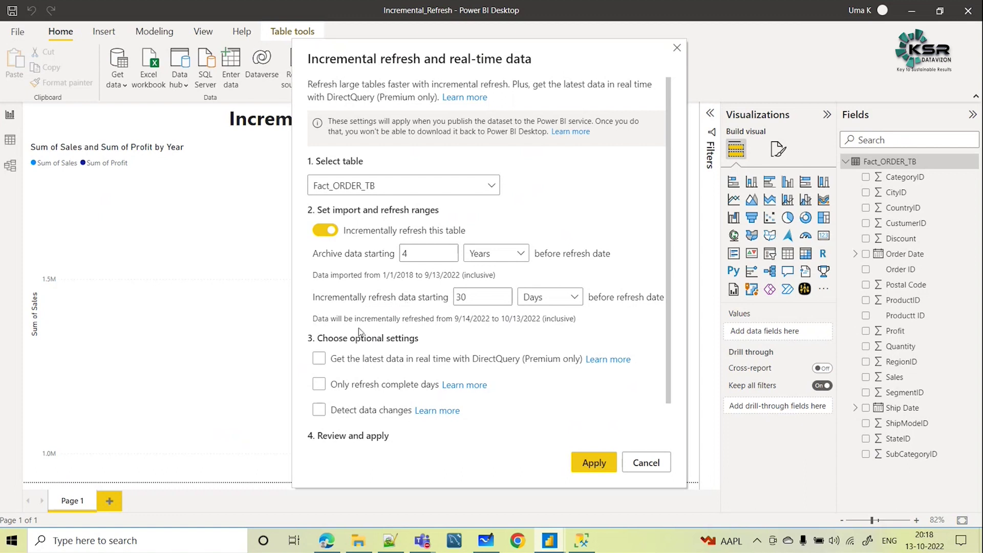
Step: Apply the incremental refresh policy to Fact_ORDER_TB with all optional settings left off
click(324, 361)
click(323, 365)
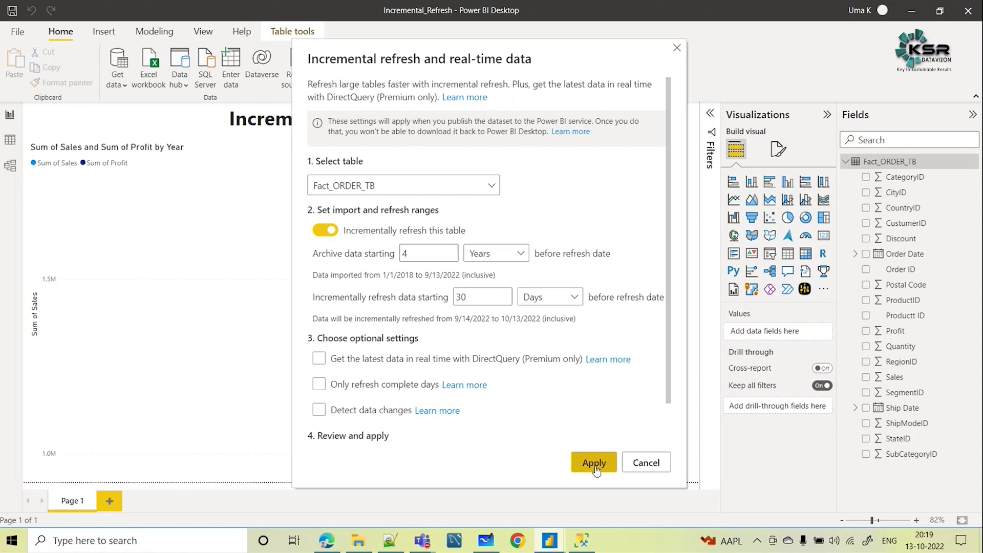
drag(672, 400, 668, 449)
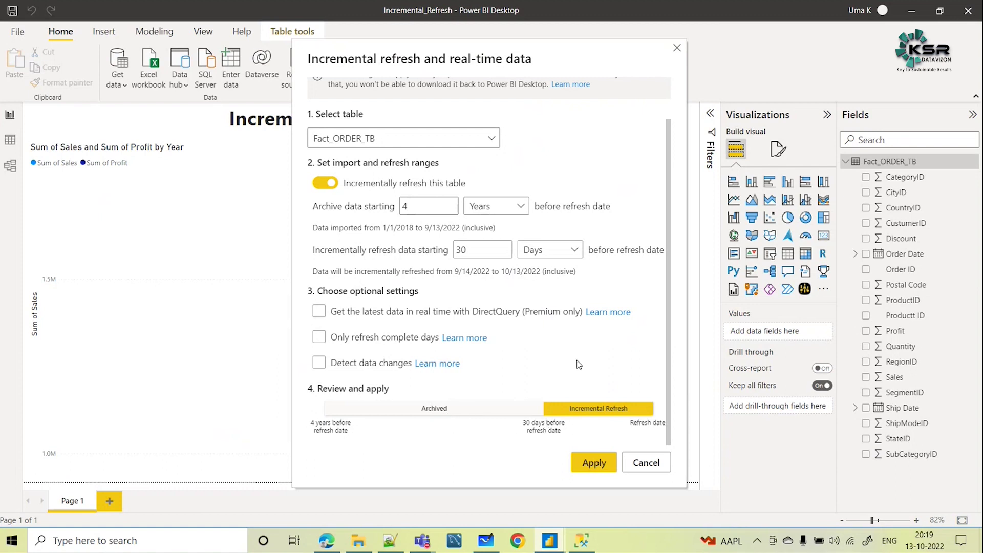
click(594, 463)
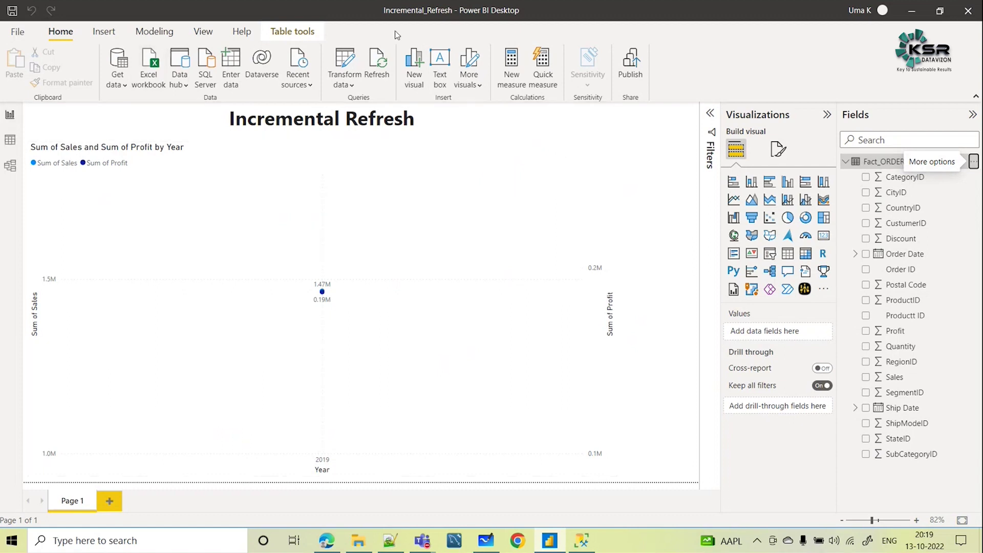
Step: Save the report changes and publish the report to the Amazon_Proj workspace
click(634, 62)
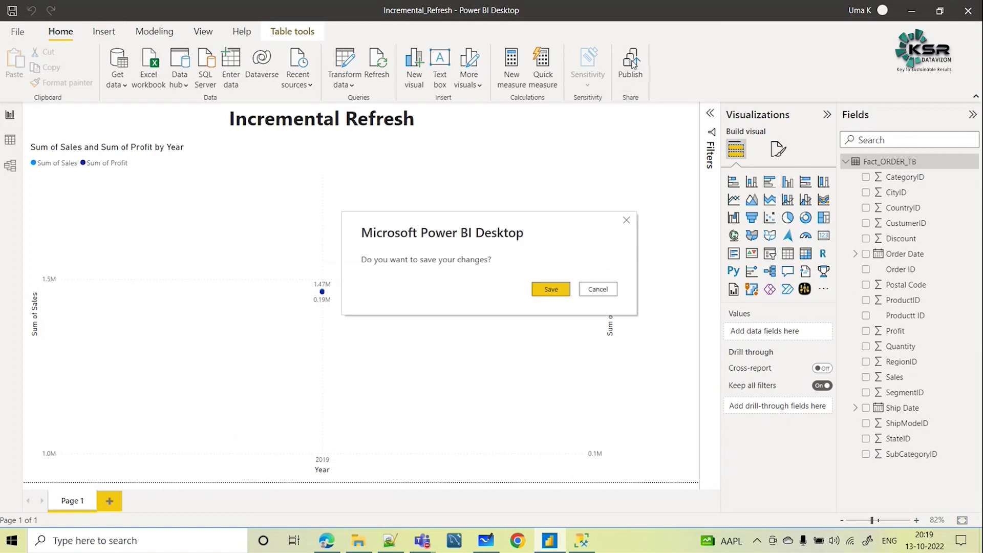
click(539, 290)
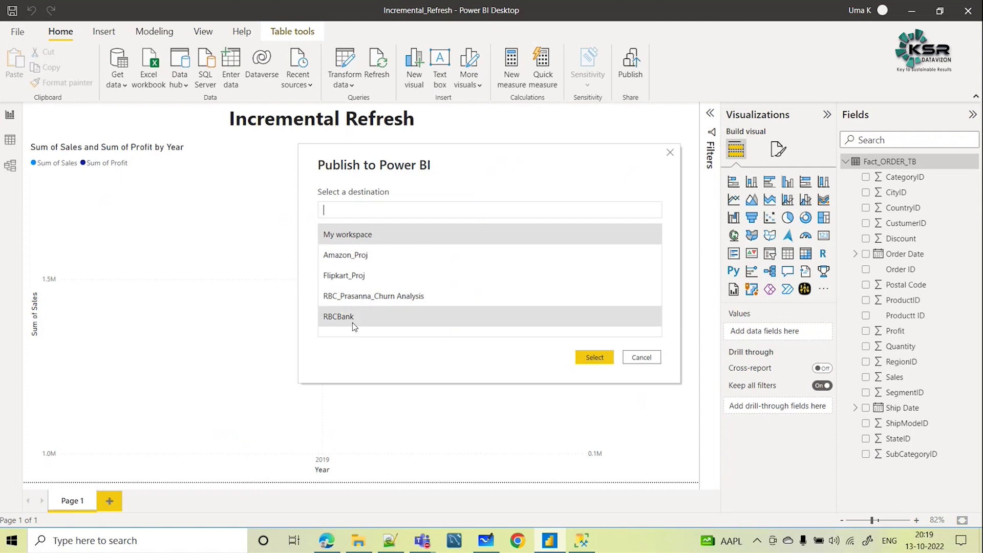
click(338, 258)
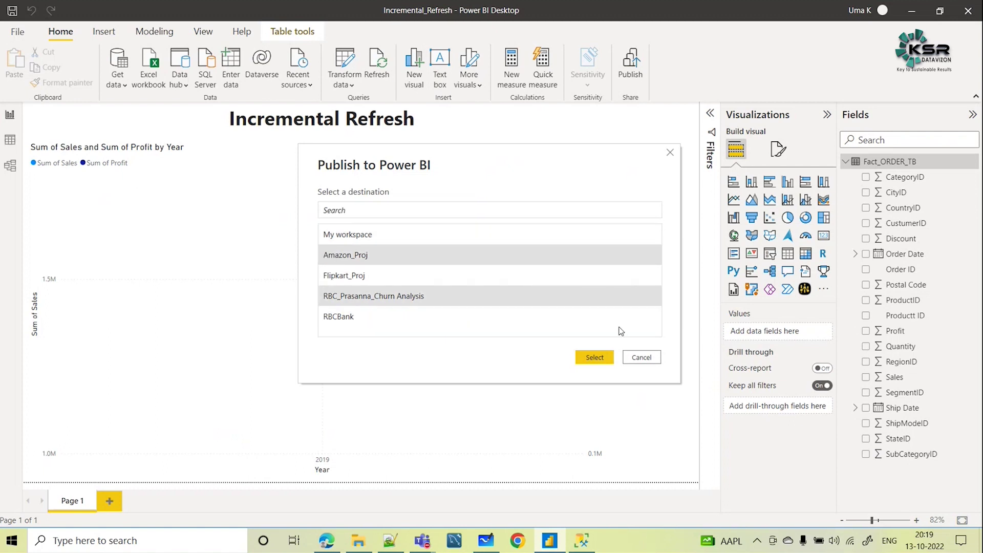
click(597, 357)
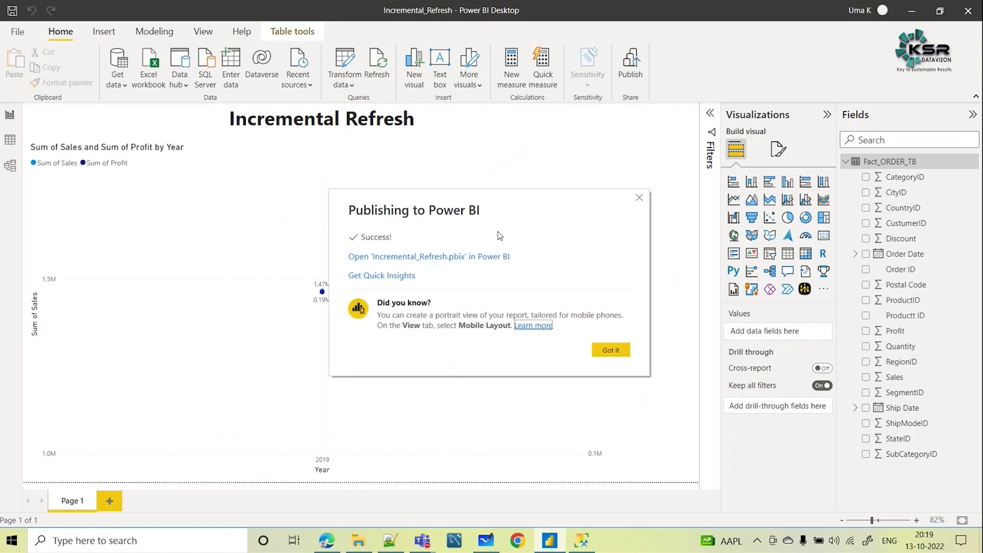
click(614, 350)
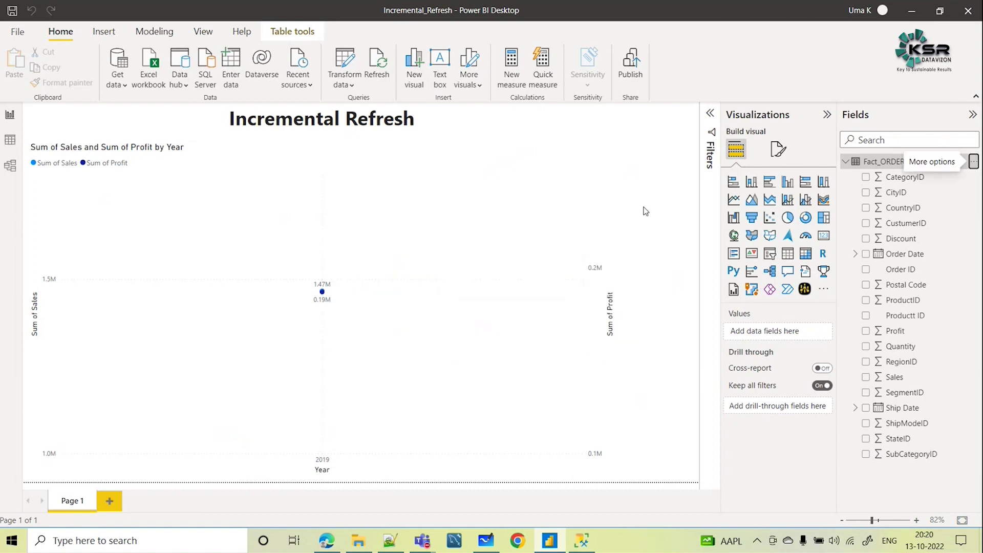
Step: Switch to the Power BI service in the browser and open the scheduled refresh settings of Amazon_Proj's Incremental_Refresh dataset
click(325, 542)
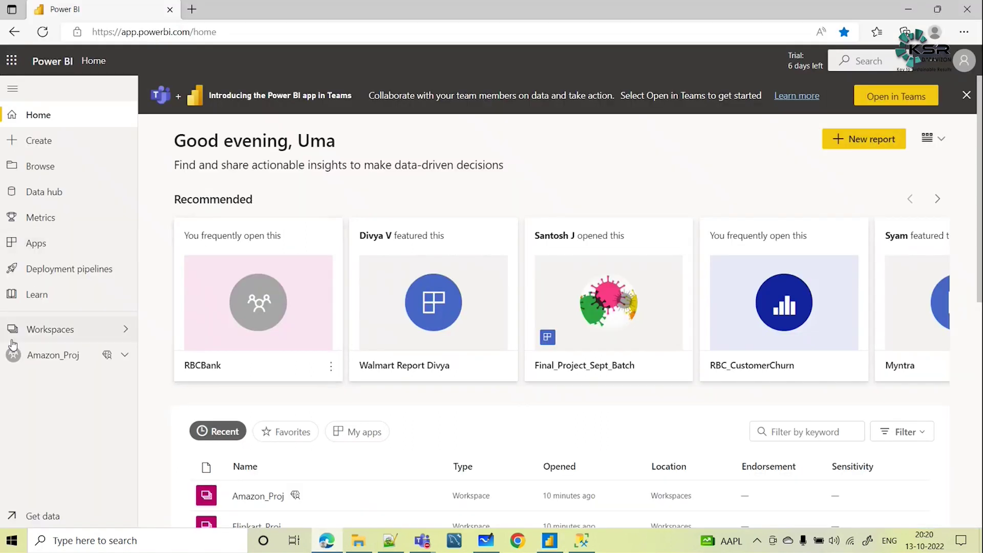
click(69, 357)
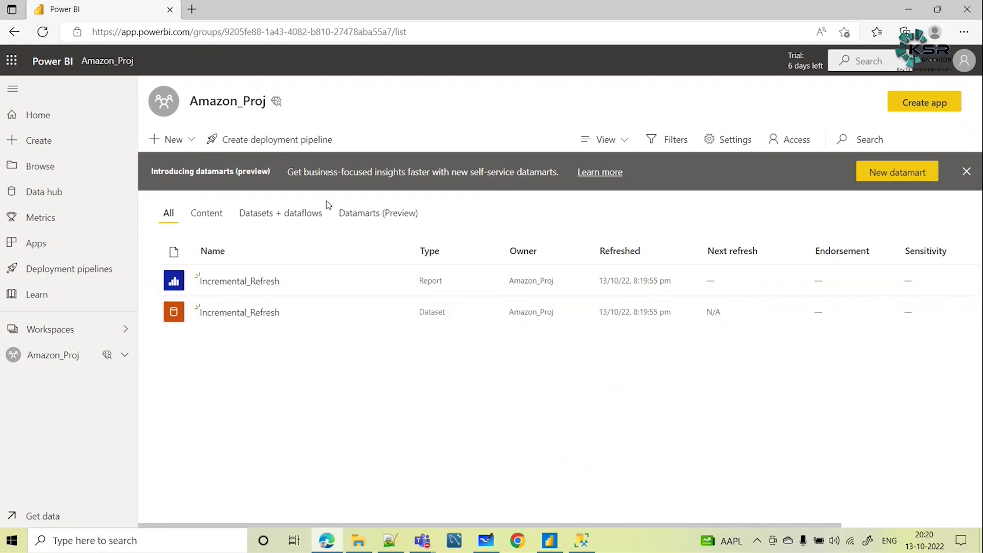
mouse_move(386, 312)
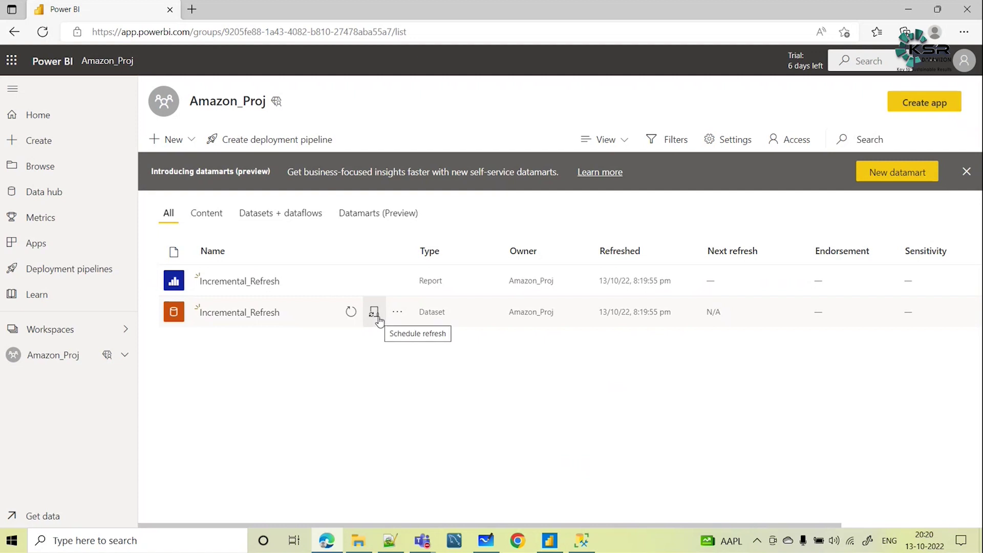
click(374, 313)
Step: In the dataset's gateway connection settings, start adding its SQL Server data source to the on-premises gateway
scroll(553, 309, down, 3)
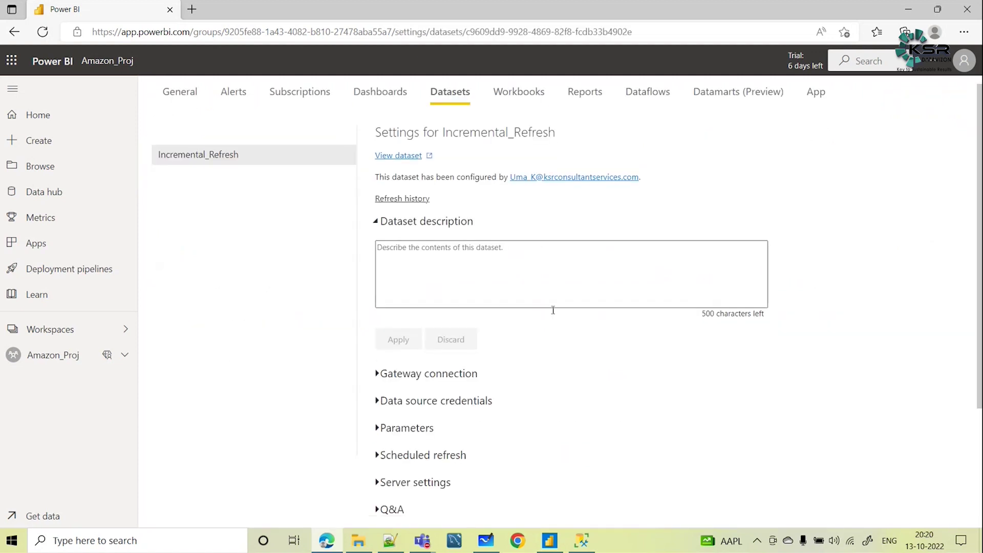
scroll(612, 333, down, 1)
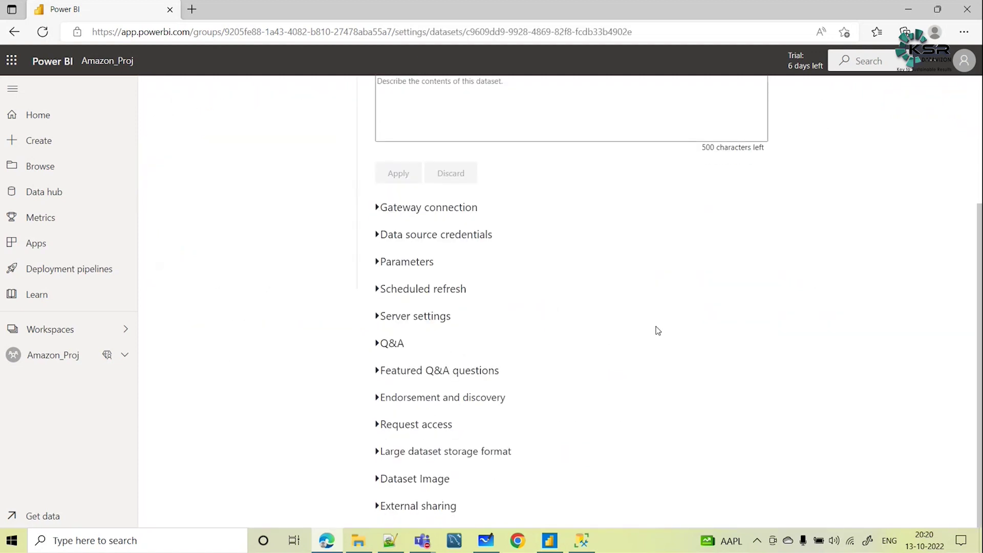
click(378, 209)
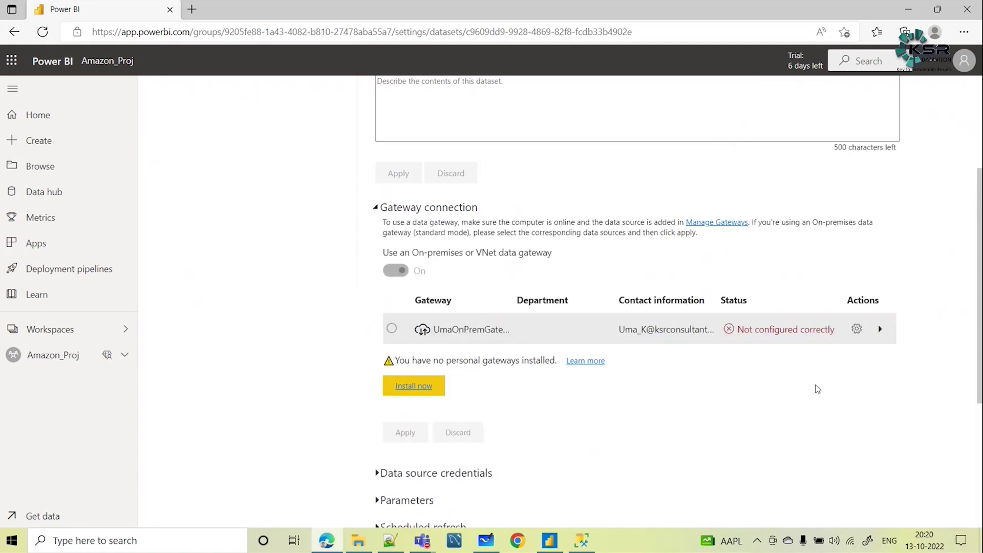
scroll(817, 389, down, 1)
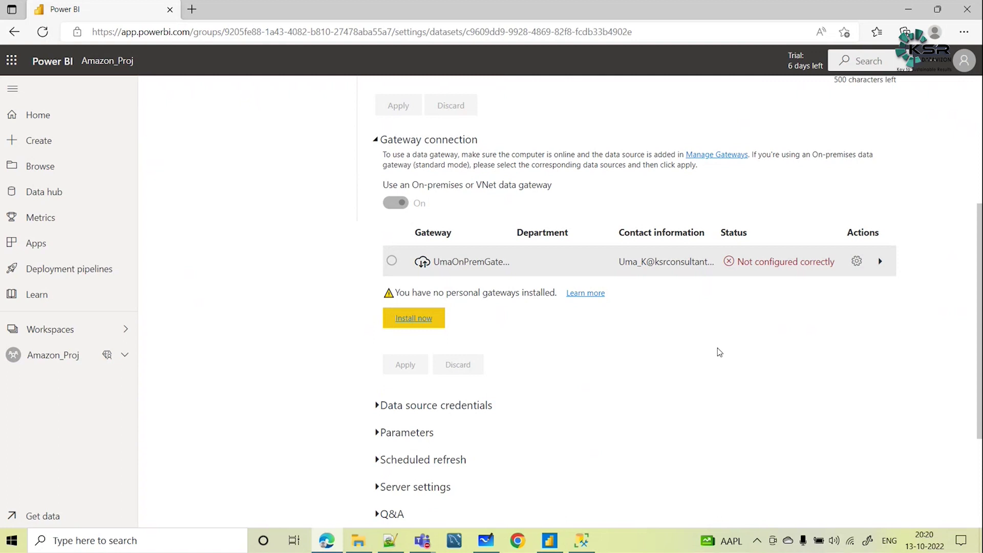
click(880, 261)
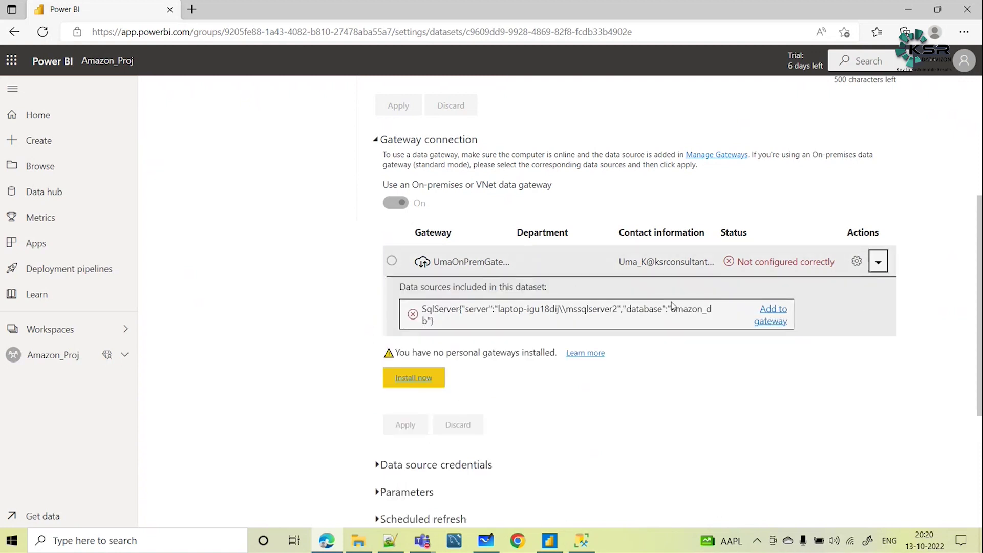
click(784, 320)
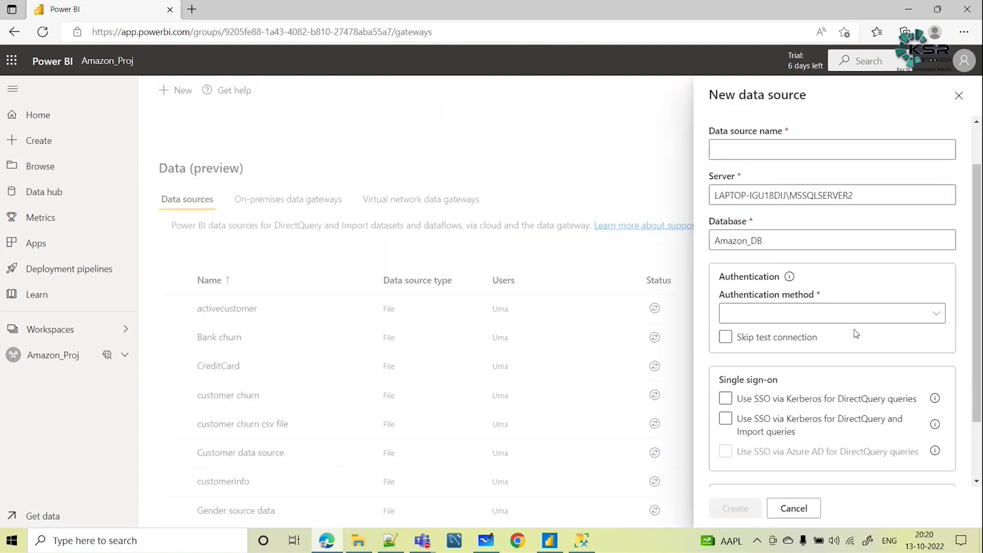
Step: Set the new data source's authentication method to Basic and enable skipping the test connection
scroll(836, 269, down, 1)
scroll(836, 268, down, 1)
click(829, 245)
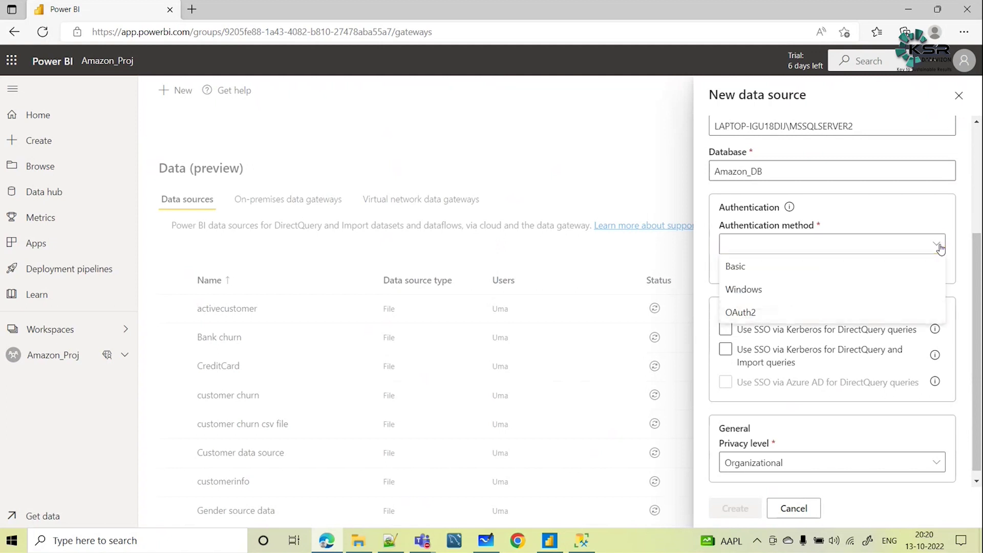
click(779, 270)
scroll(856, 274, down, 1)
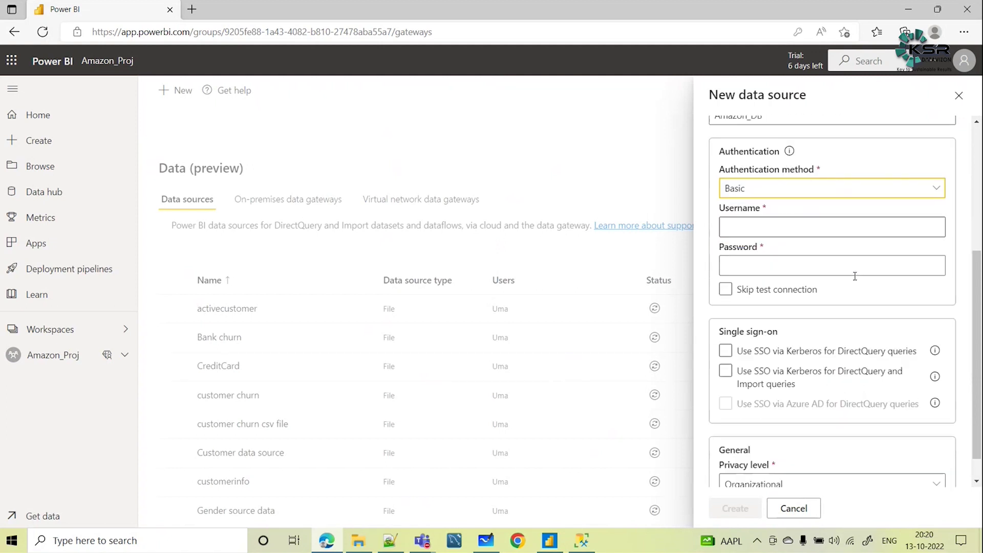
click(731, 292)
scroll(814, 241, down, 1)
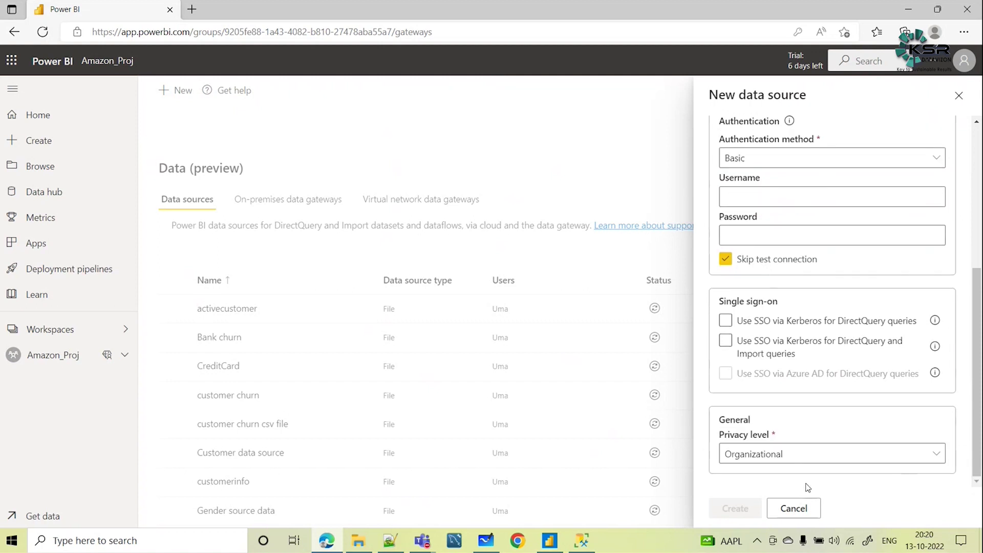
Step: Set the new data source's privacy level to Public and name it "Amazon_db sour"
click(848, 456)
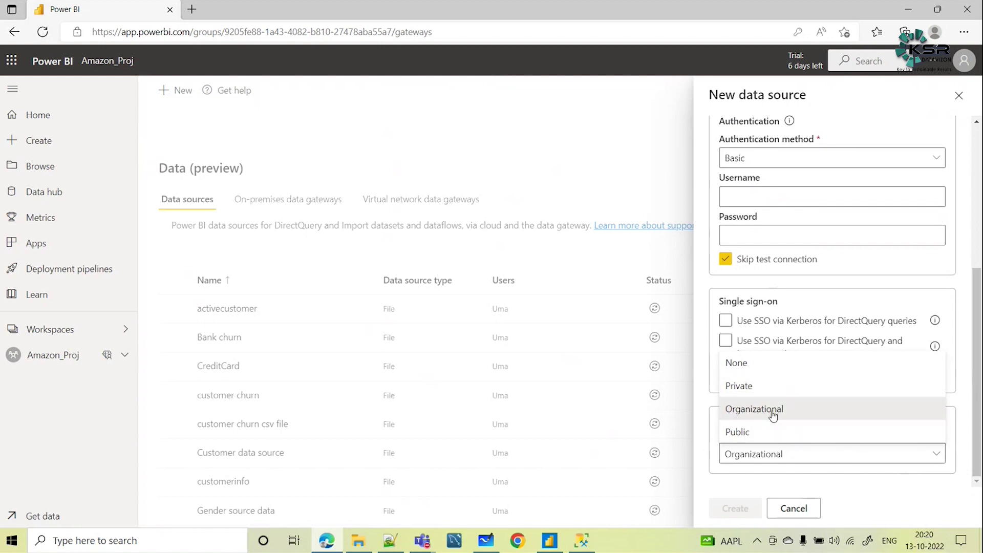
click(766, 433)
scroll(840, 436, up, 5)
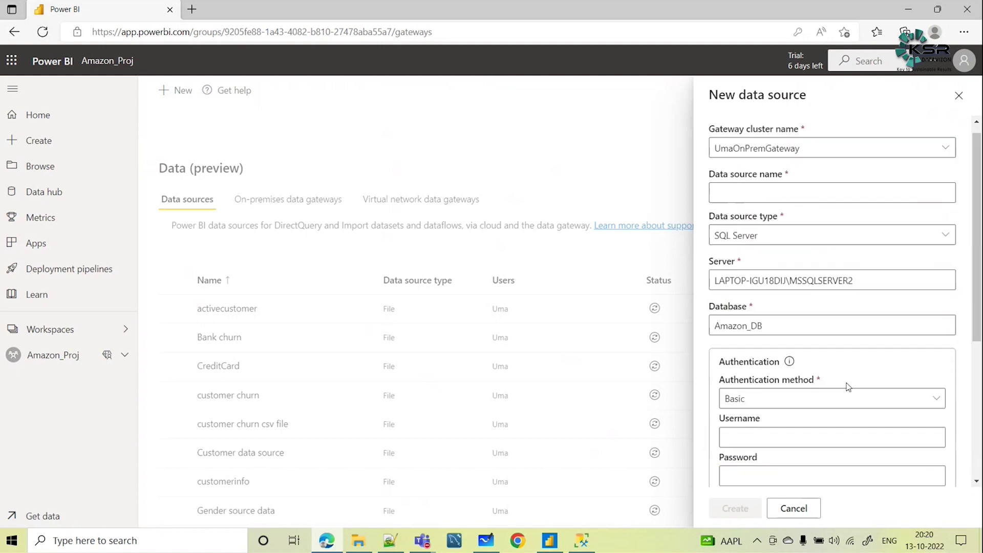
click(734, 204)
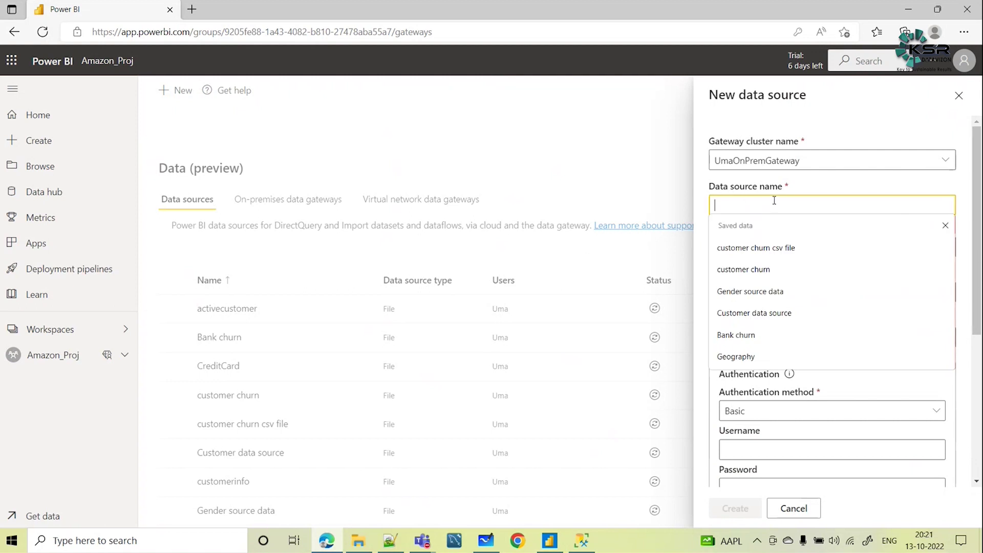
text(Amazon)
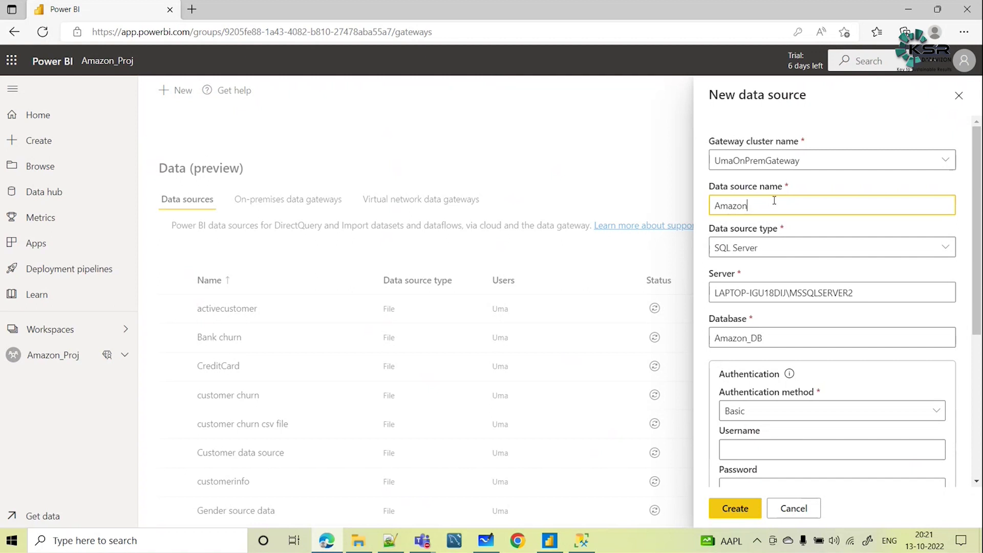
text(_db sour)
scroll(875, 359, down, 5)
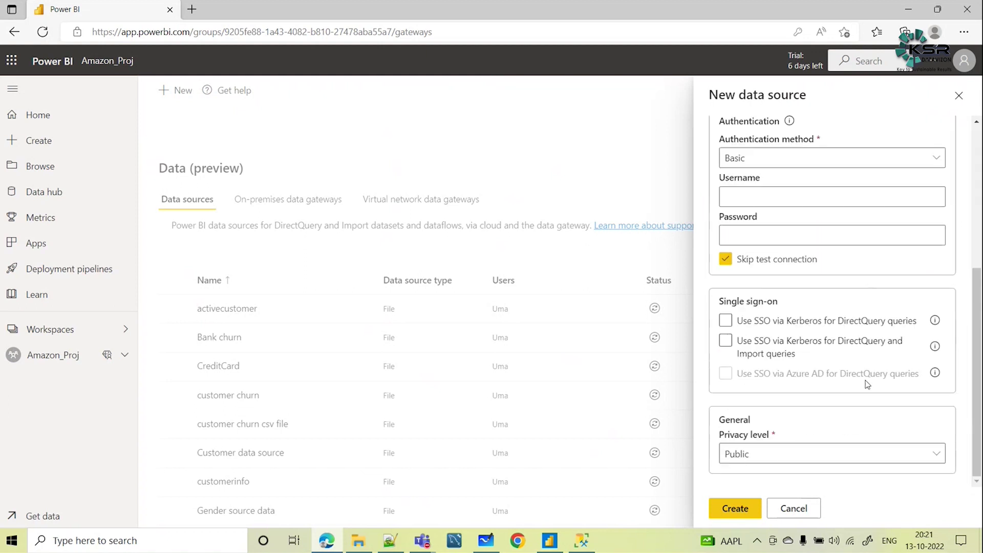
Step: Create the new gateway data source and expand the Scheduled refresh settings of the Incremental_Refresh dataset
click(751, 507)
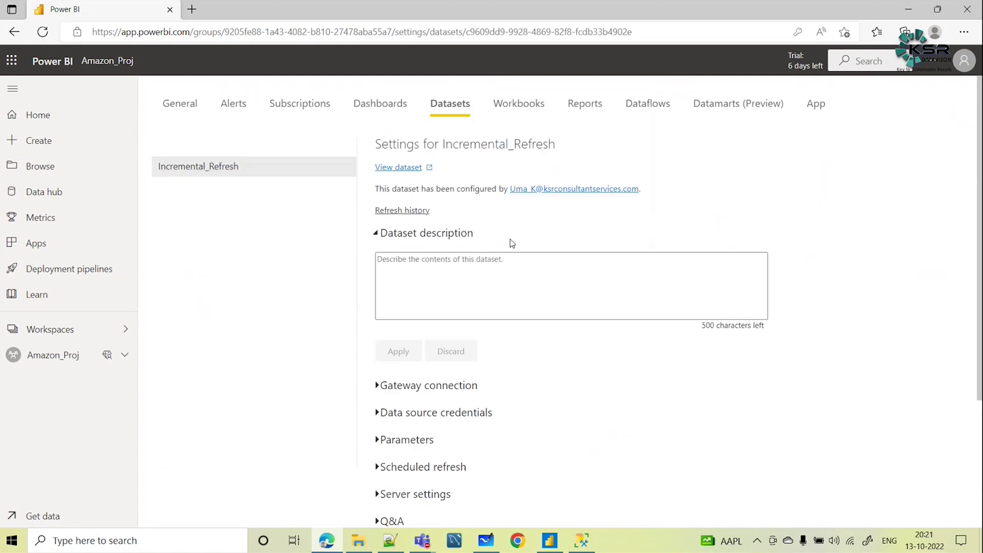
scroll(514, 296, down, 4)
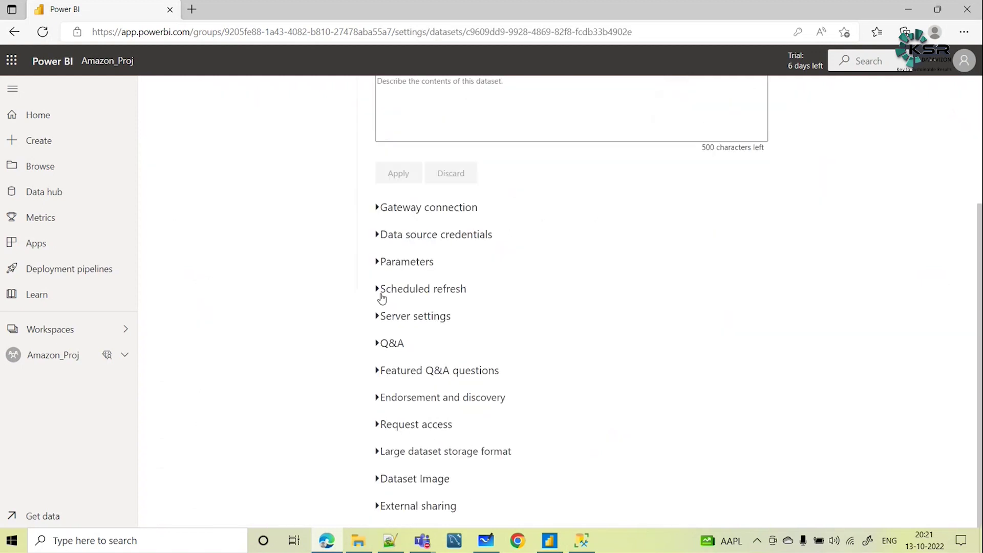
click(382, 293)
scroll(596, 316, down, 1)
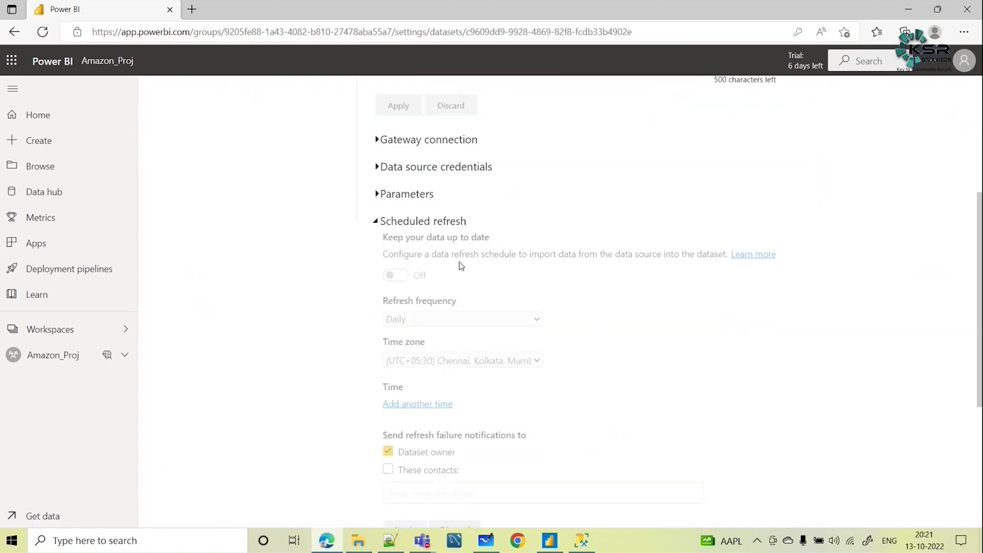
scroll(478, 225, up, 4)
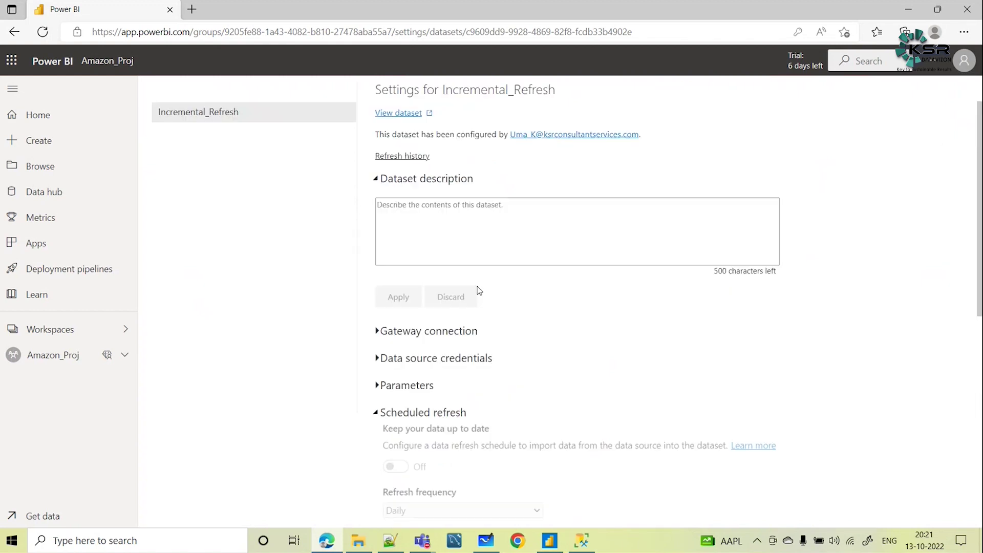
Step: In the dataset's gateway connection settings, map its SQL Server source to Amazon_db and apply the change
click(378, 343)
scroll(770, 403, down, 2)
scroll(769, 403, down, 3)
click(773, 265)
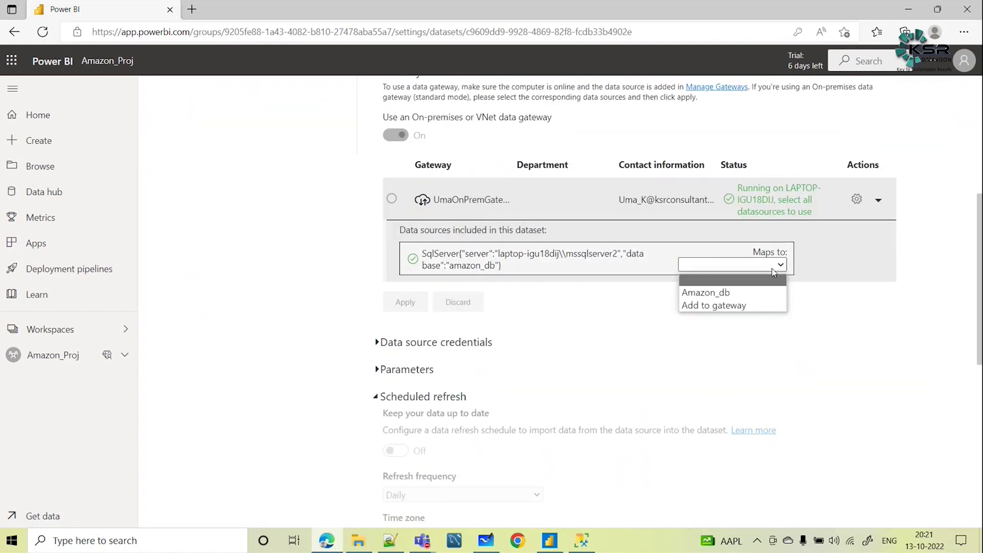
click(704, 293)
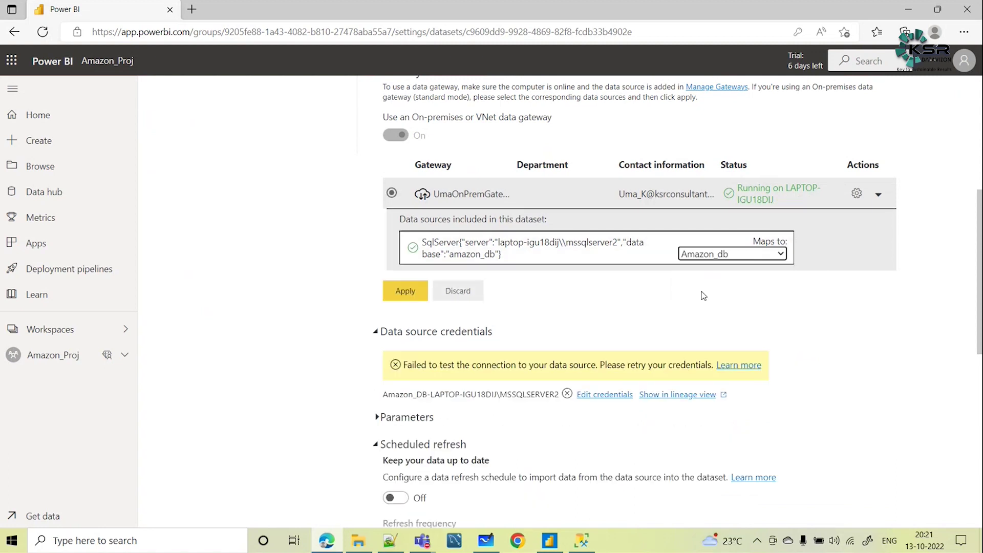
scroll(711, 285, down, 3)
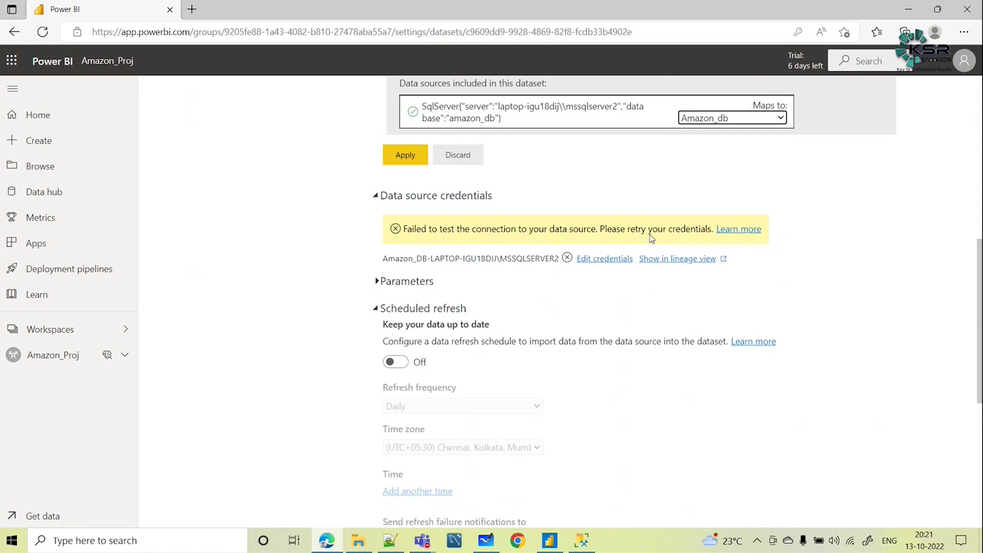
scroll(653, 239, up, 3)
click(393, 291)
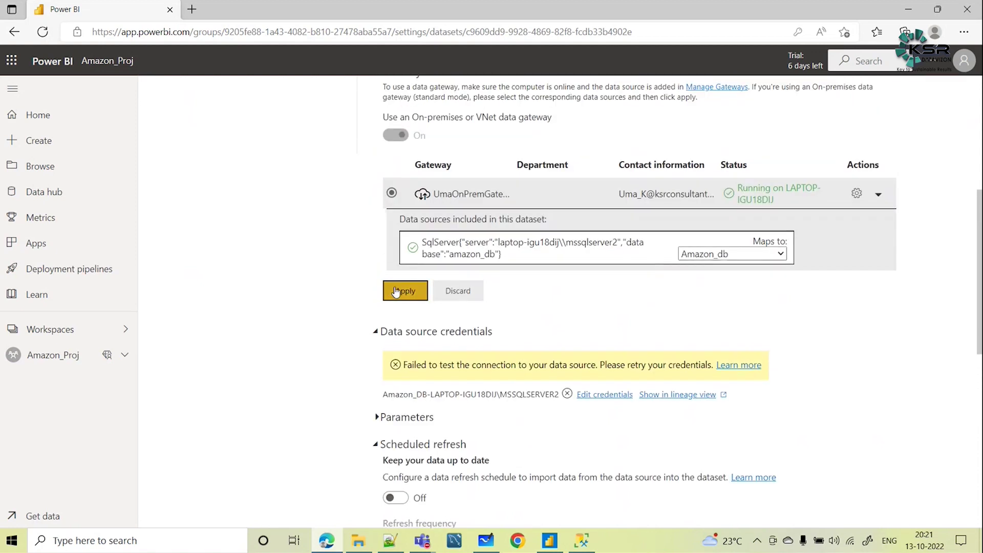
Step: Turn on the scheduled refresh for the Incremental_Refresh dataset
scroll(526, 229, down, 3)
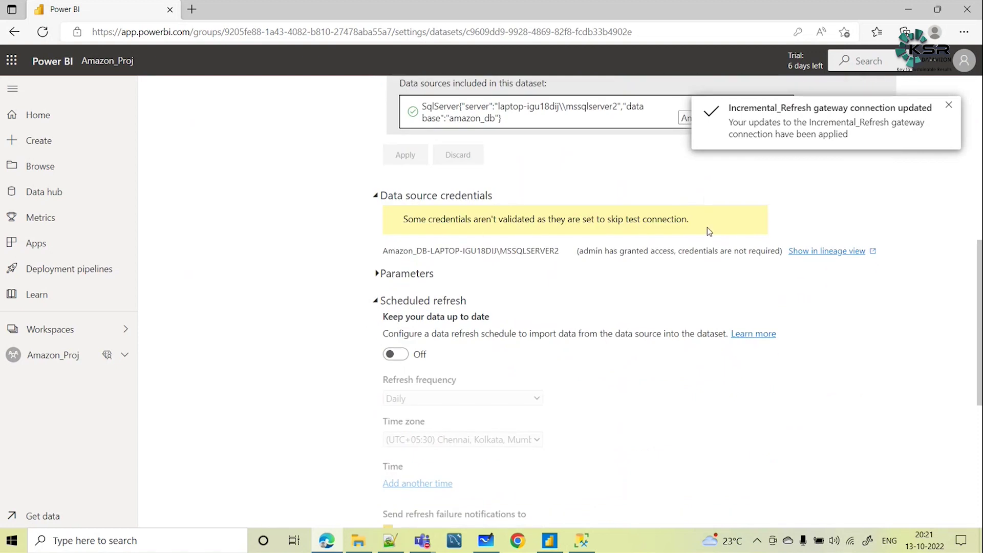
scroll(467, 210, down, 3)
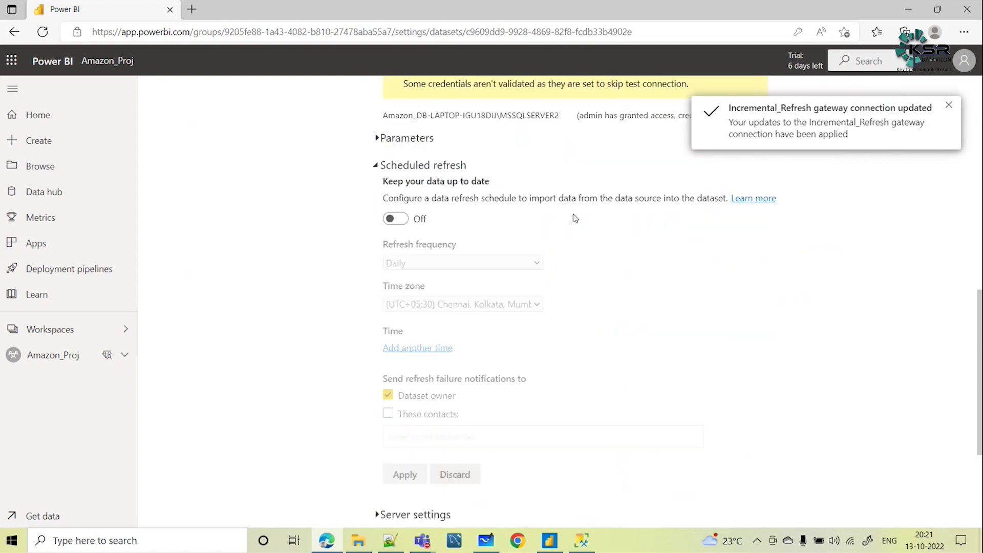
scroll(575, 217, up, 3)
click(408, 355)
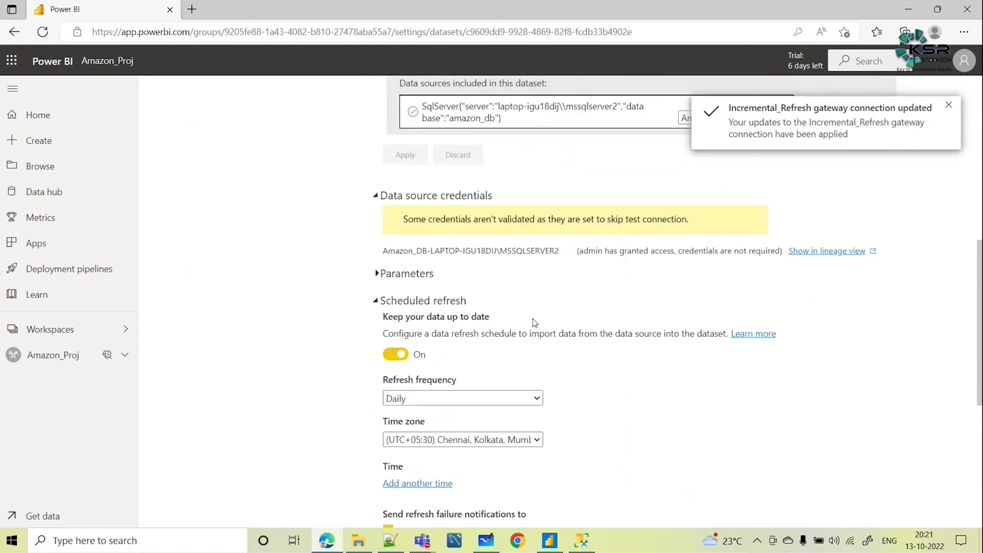
Step: Set the dataset's refresh frequency to Weekly and apply the refresh schedule
scroll(412, 353, down, 3)
click(476, 266)
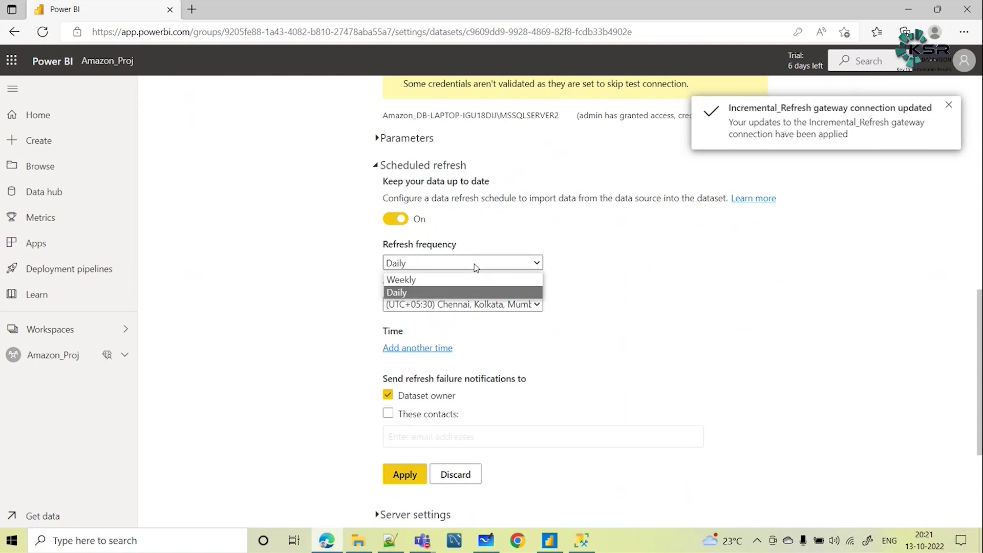
click(458, 280)
scroll(654, 340, down, 3)
scroll(428, 302, down, 3)
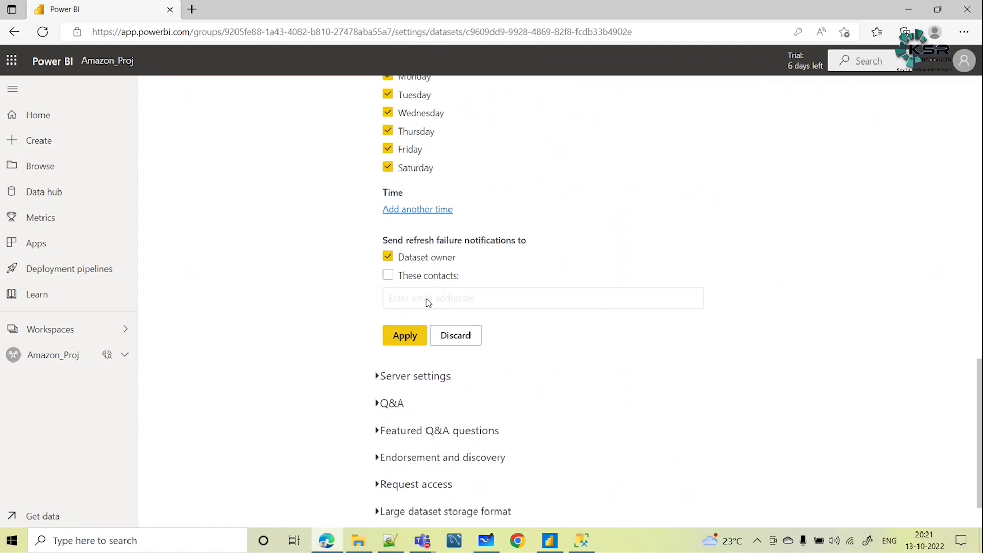
scroll(529, 274, down, 1)
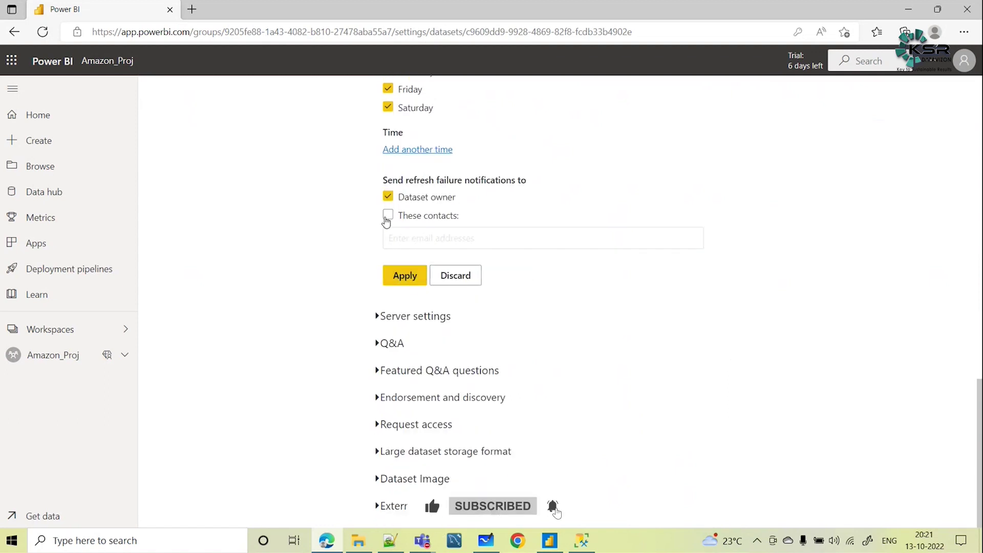
click(402, 275)
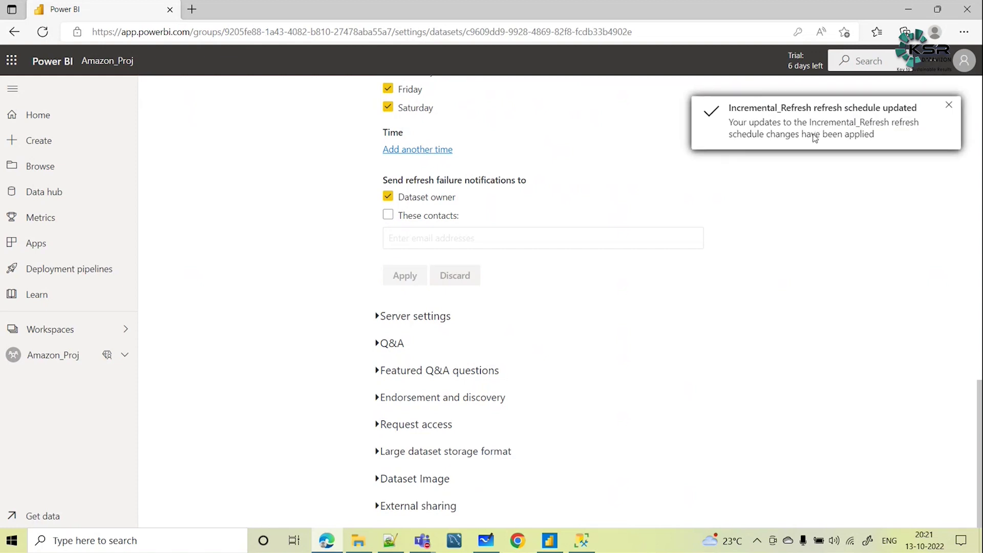
Step: Review the dataset's refresh and gateway settings, and switch to the Incremental Refresh diagram in Microsoft Whiteboard
scroll(830, 207, up, 12)
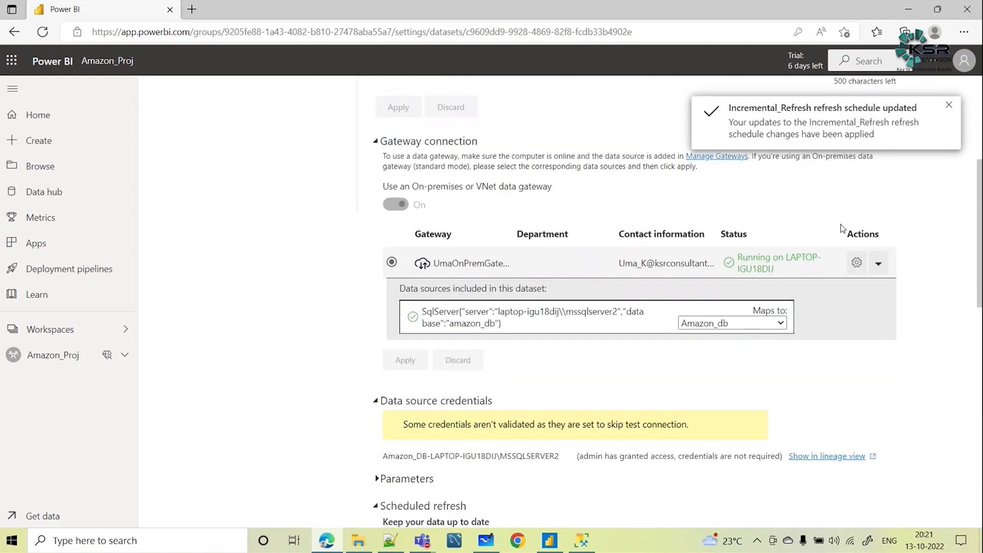
scroll(842, 229, up, 5)
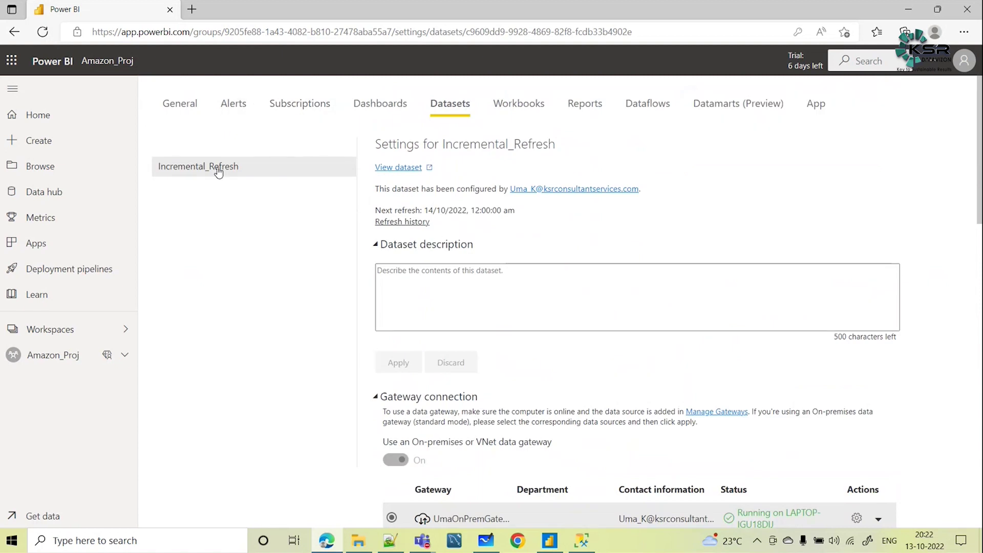
scroll(609, 195, down, 3)
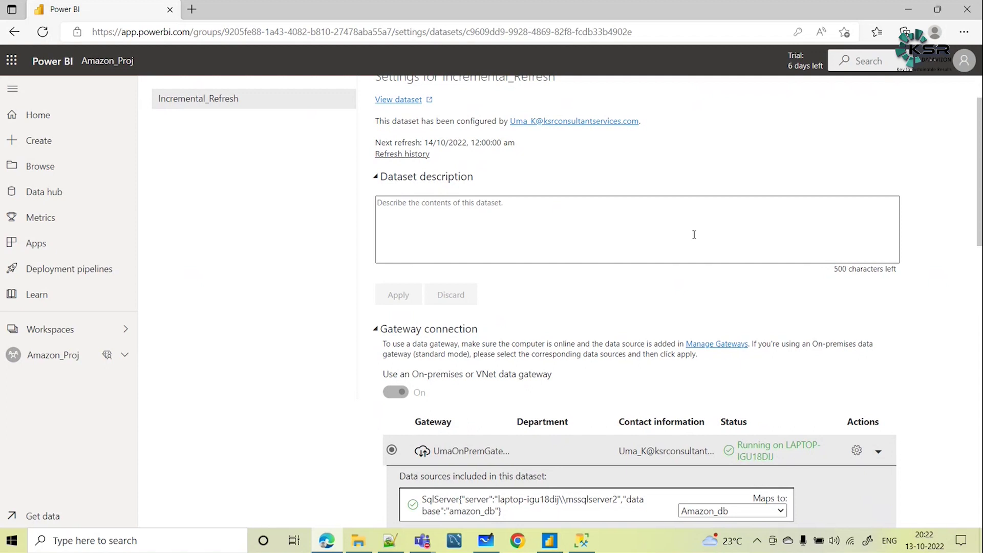
scroll(690, 259, up, 3)
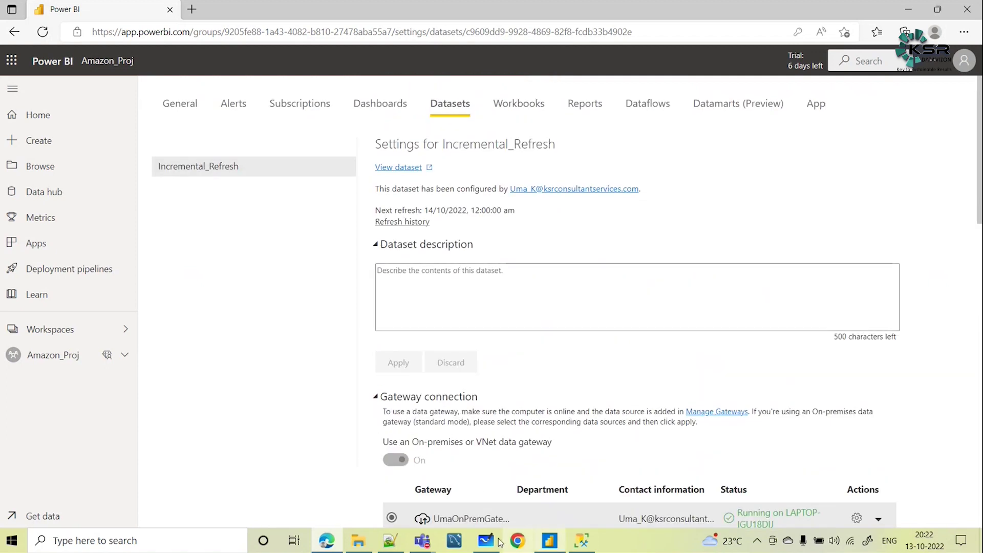
click(485, 541)
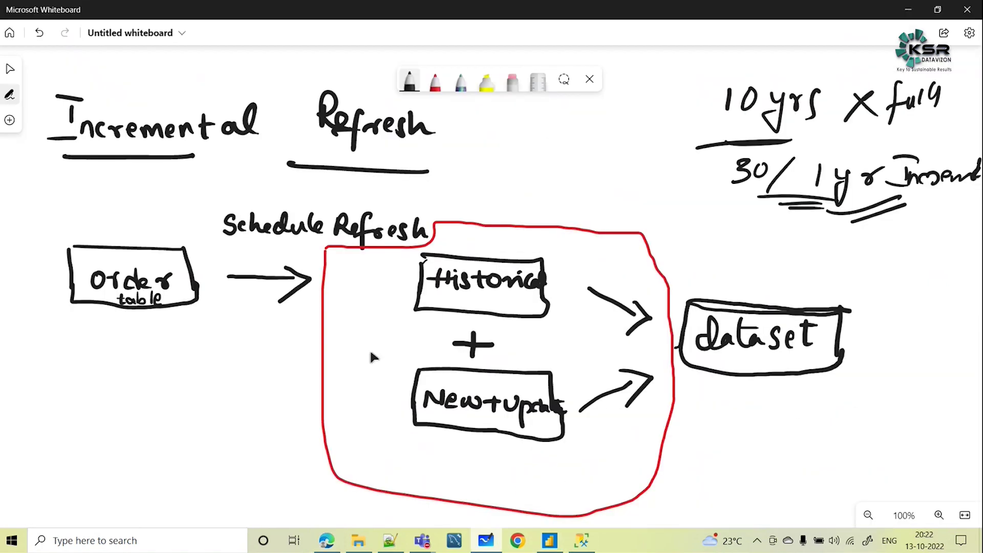